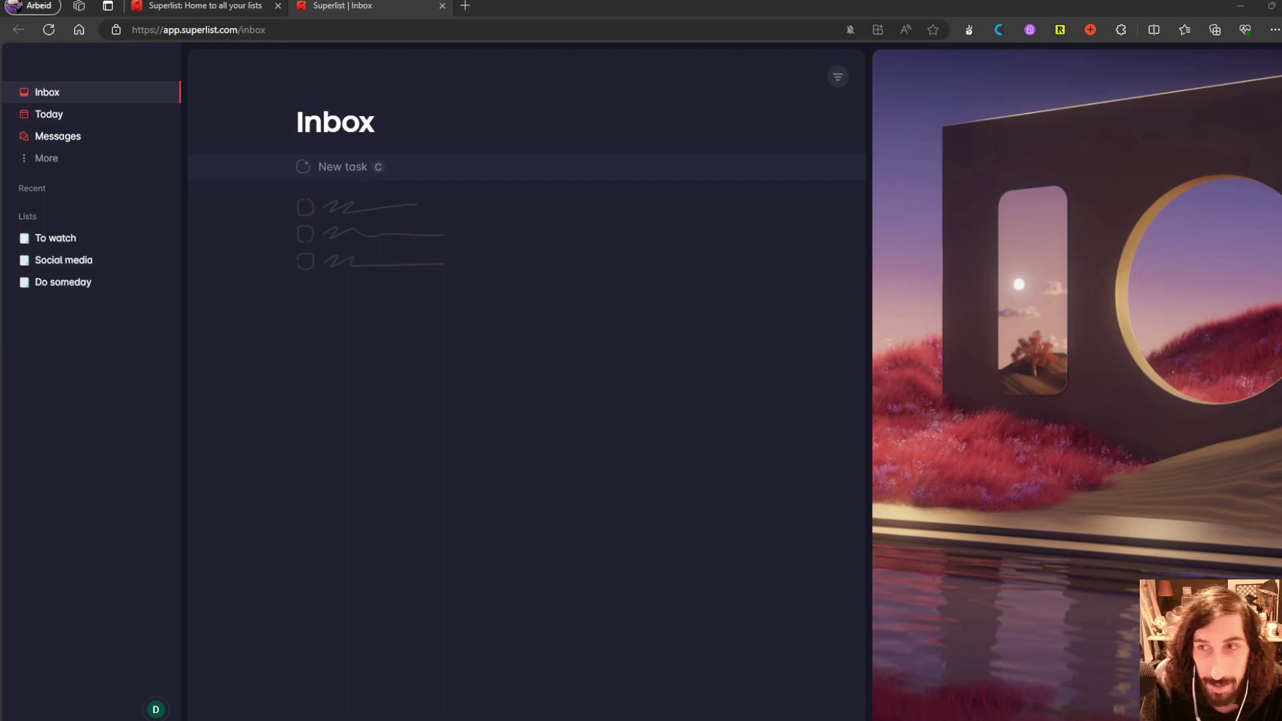
- Place the cursor in the empty Inbox's New task field to begin a task
left_click(327, 167)
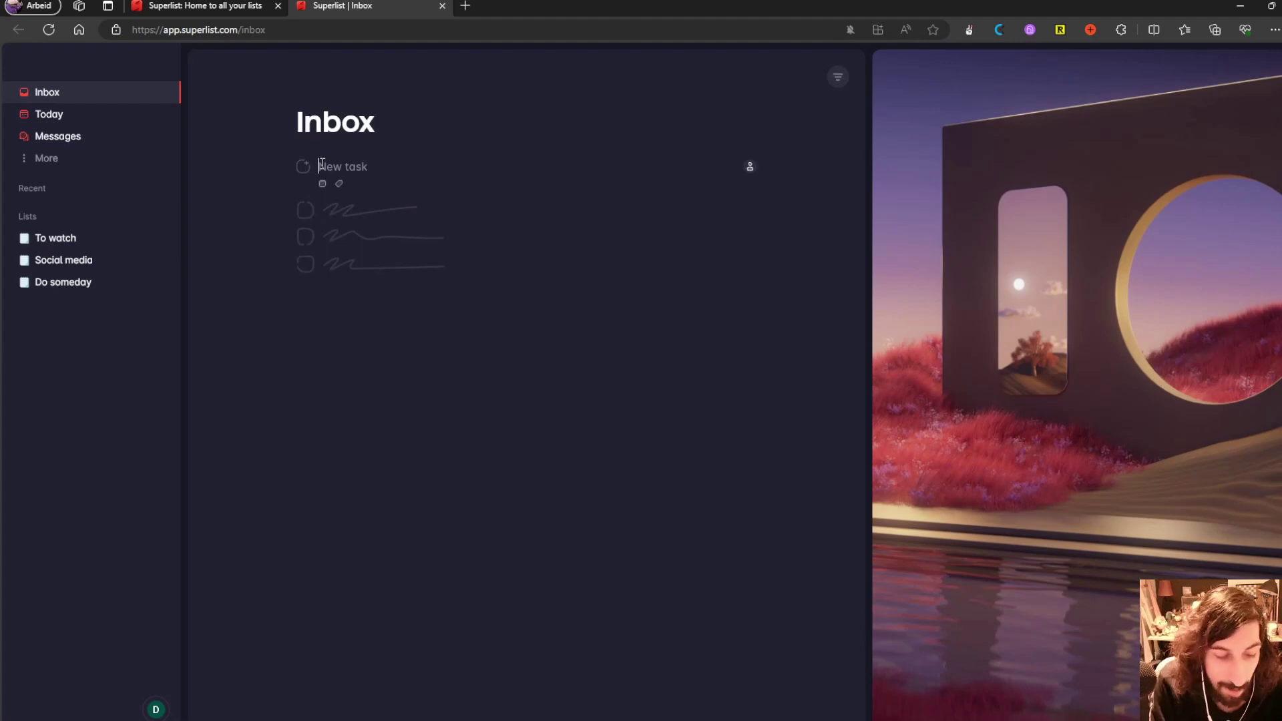
- Add 'Take out trash' to the Inbox and tag it with the personal label
type("Take out trash")
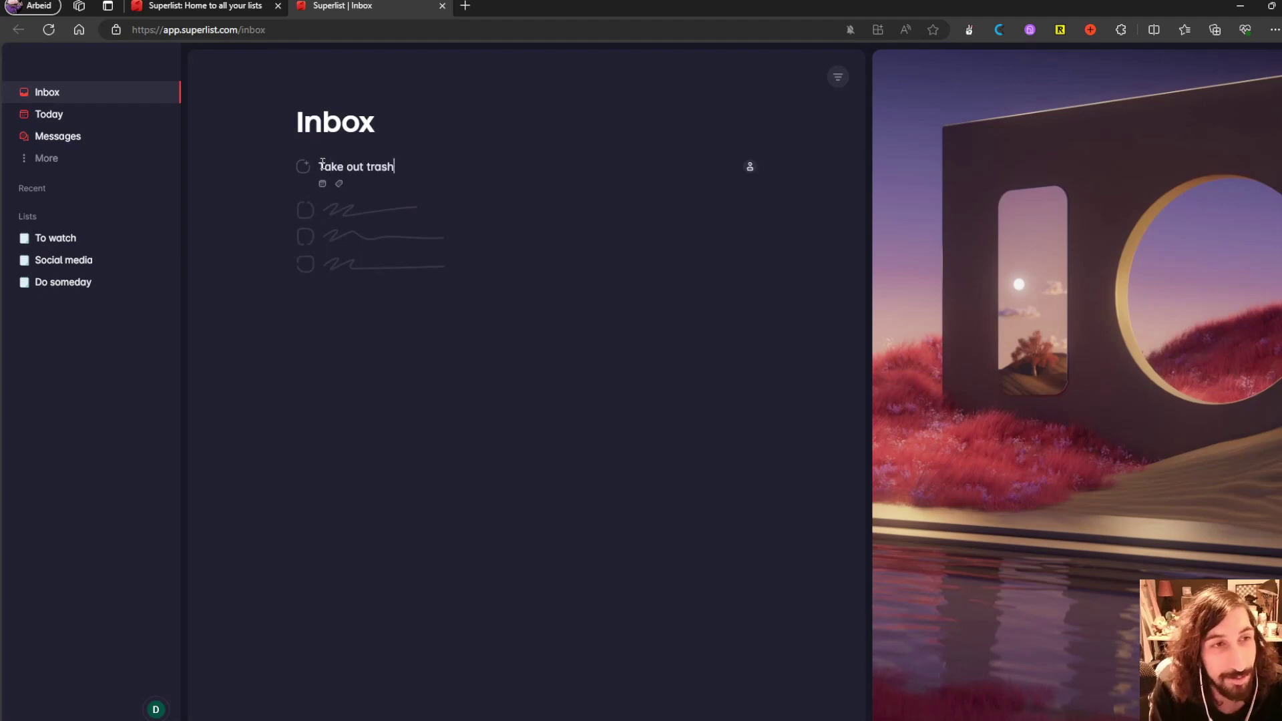
left_click(327, 150)
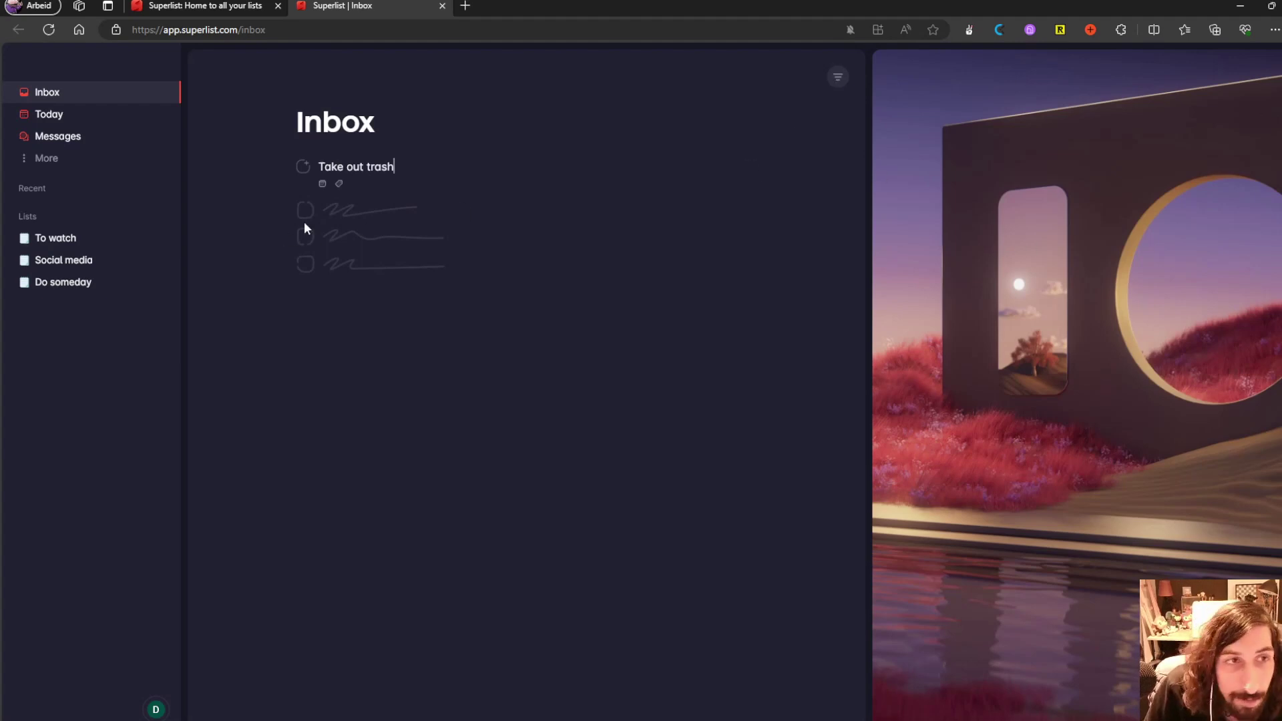
left_click(339, 187)
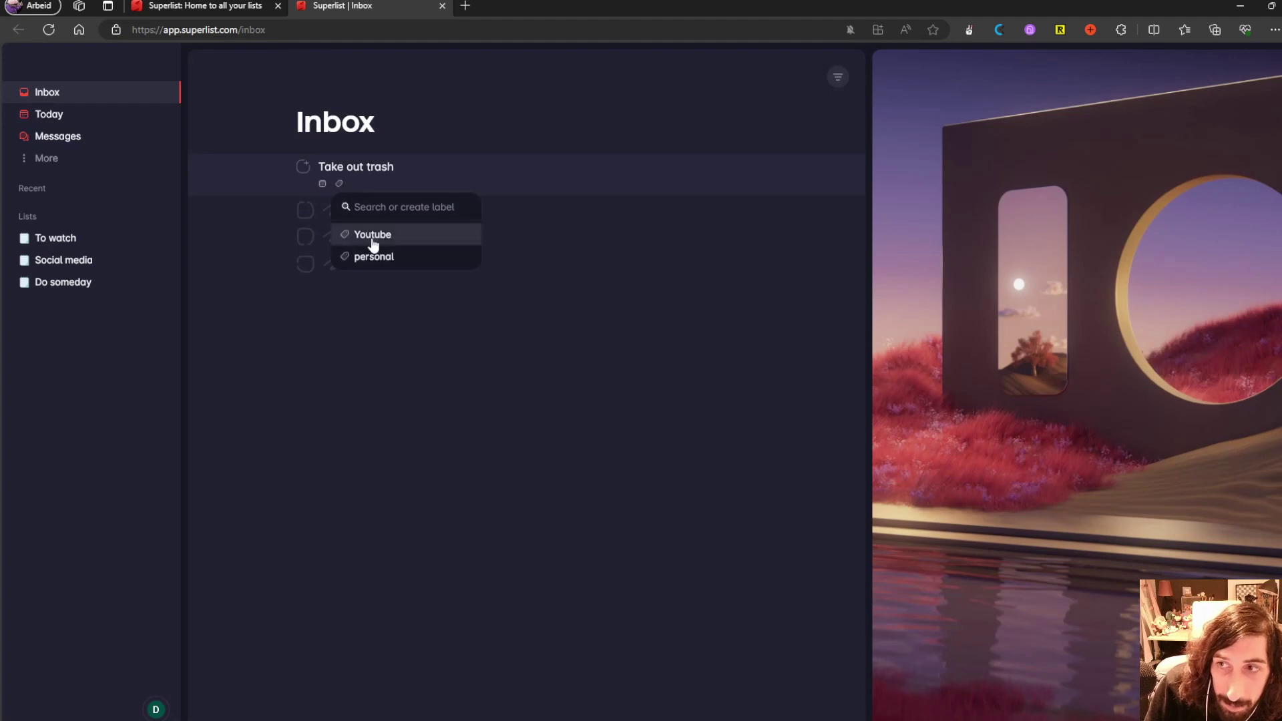
left_click(354, 258)
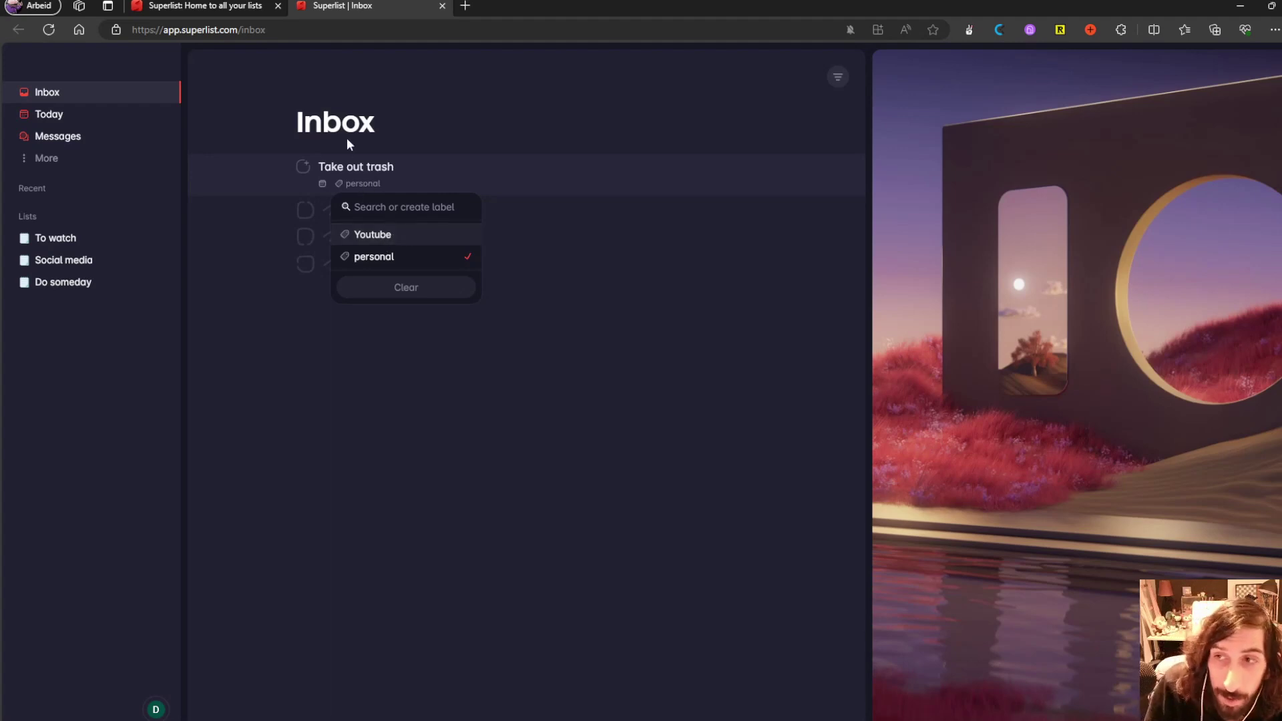
key("Escape")
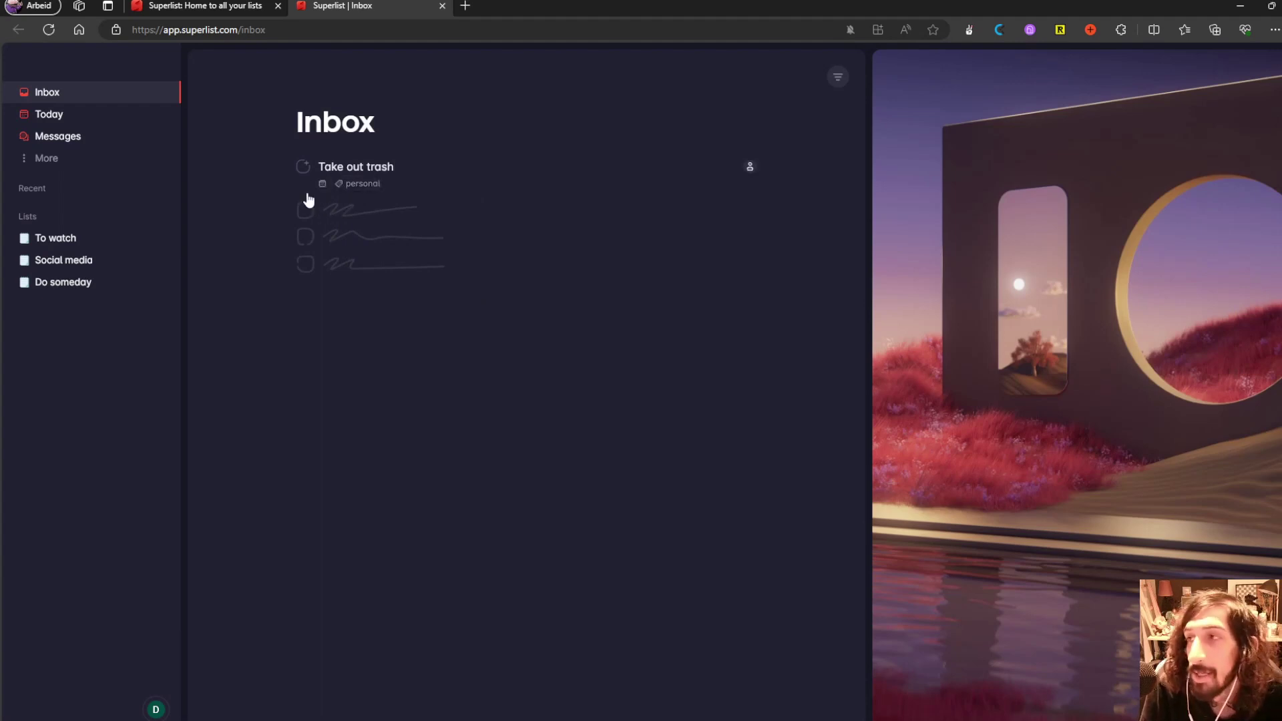
- Expand the sidebar's extra views, visit Messages, and land on the empty Today view
left_click(54, 159)
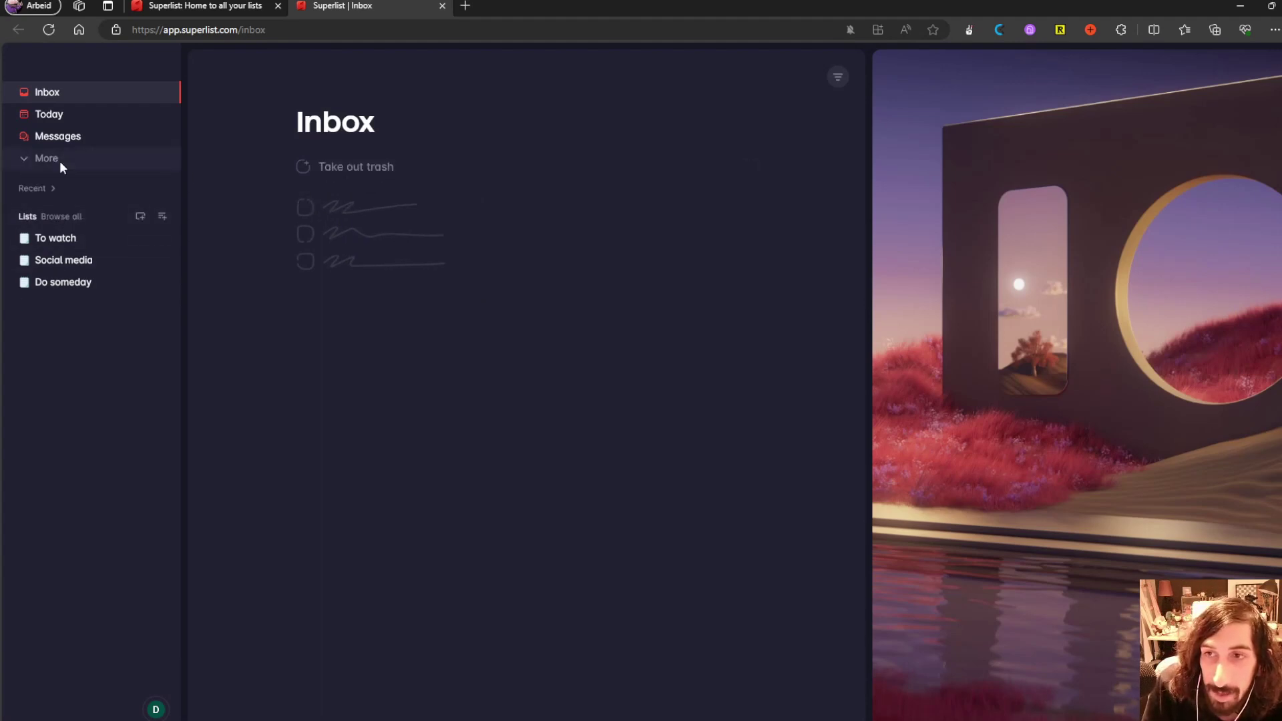
left_click(51, 160)
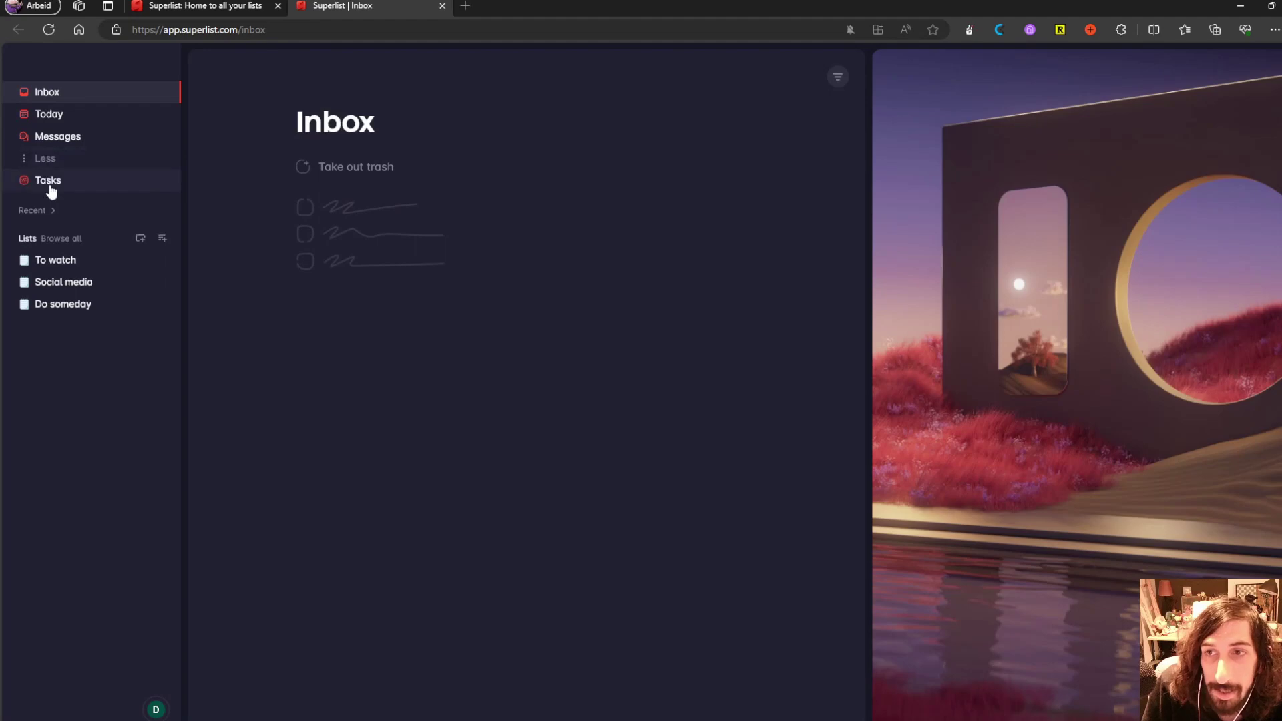
left_click(49, 138)
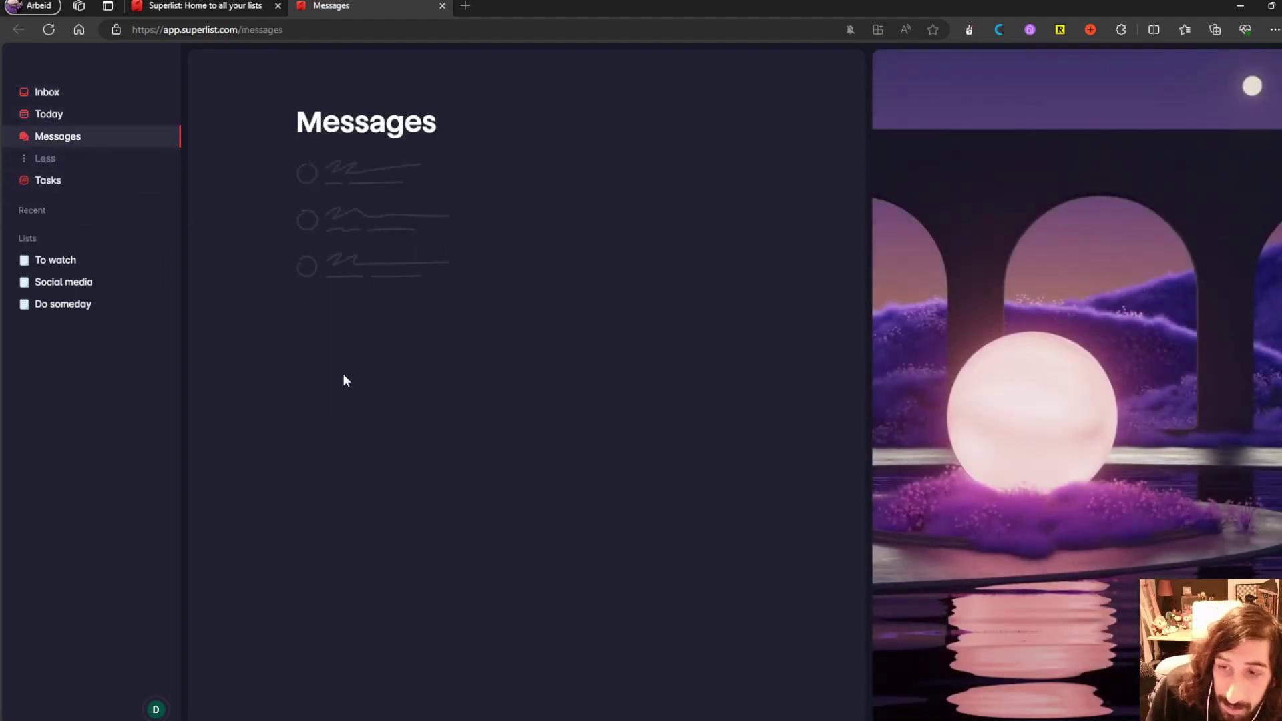
left_click(79, 116)
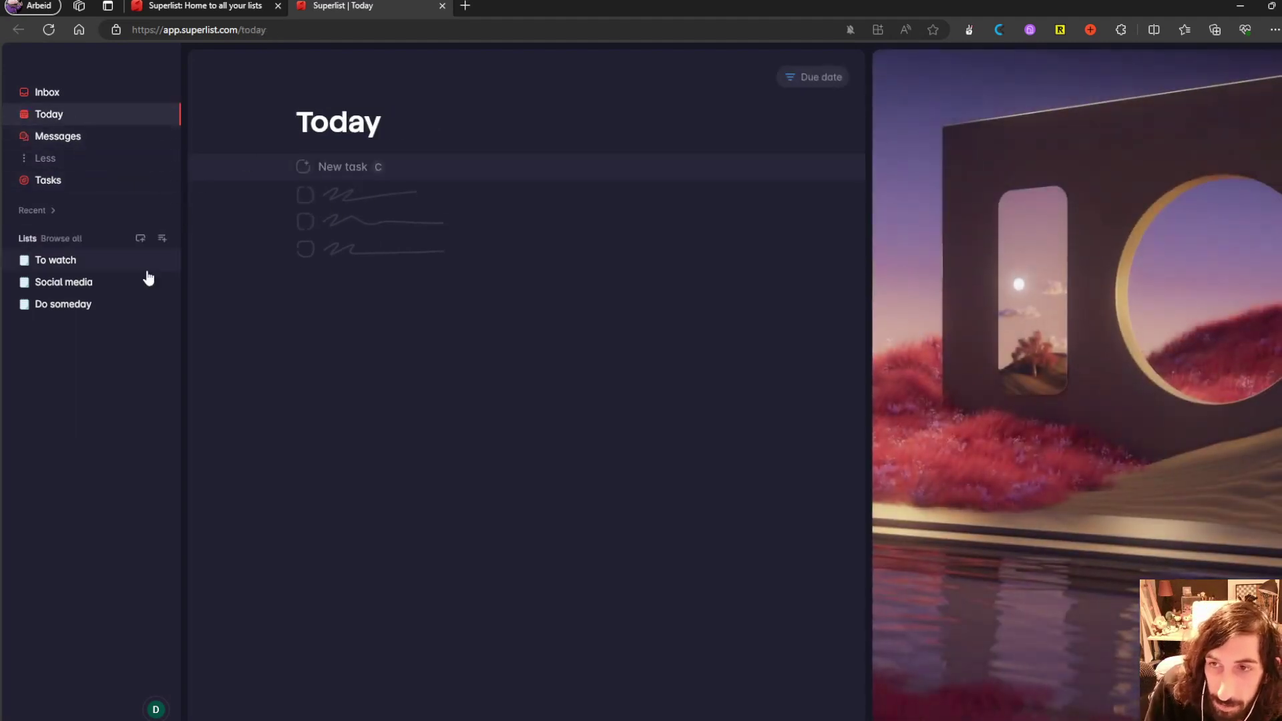
- Open the Do someday list and create one new sidebar section, removing the accidental duplicate
left_click(89, 267)
left_click(97, 288)
left_click(99, 311)
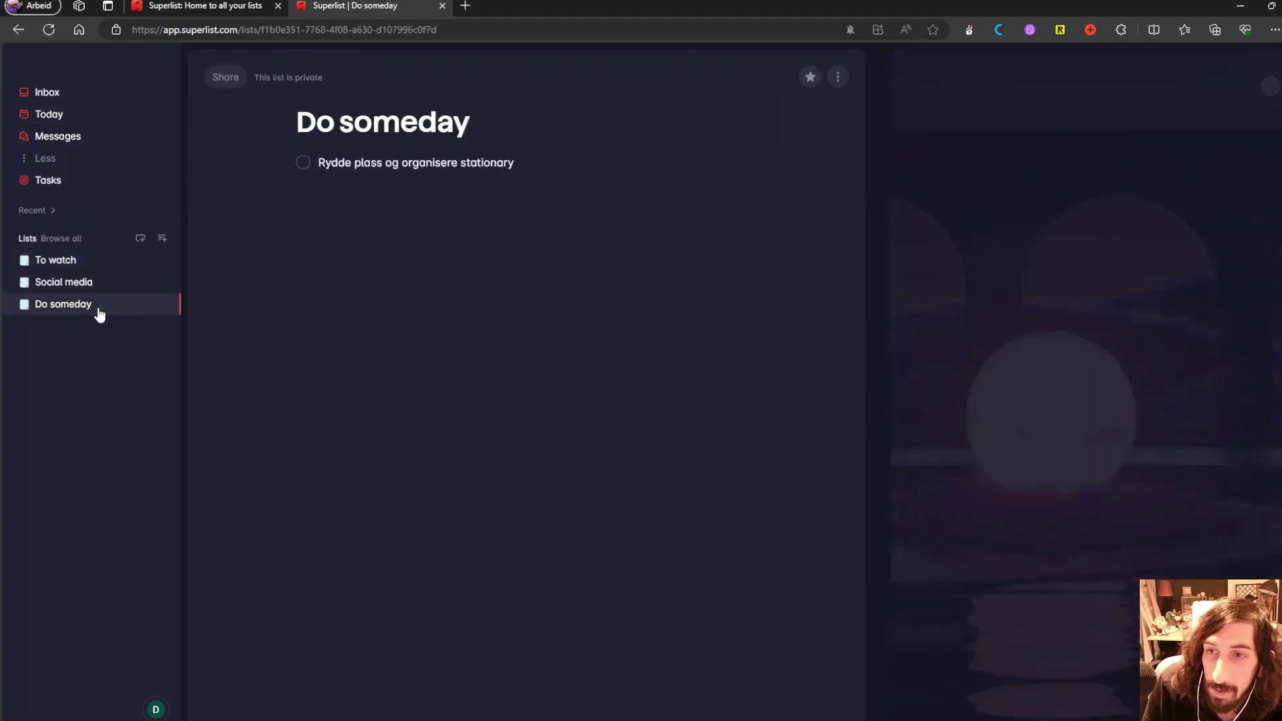
double_click(140, 238)
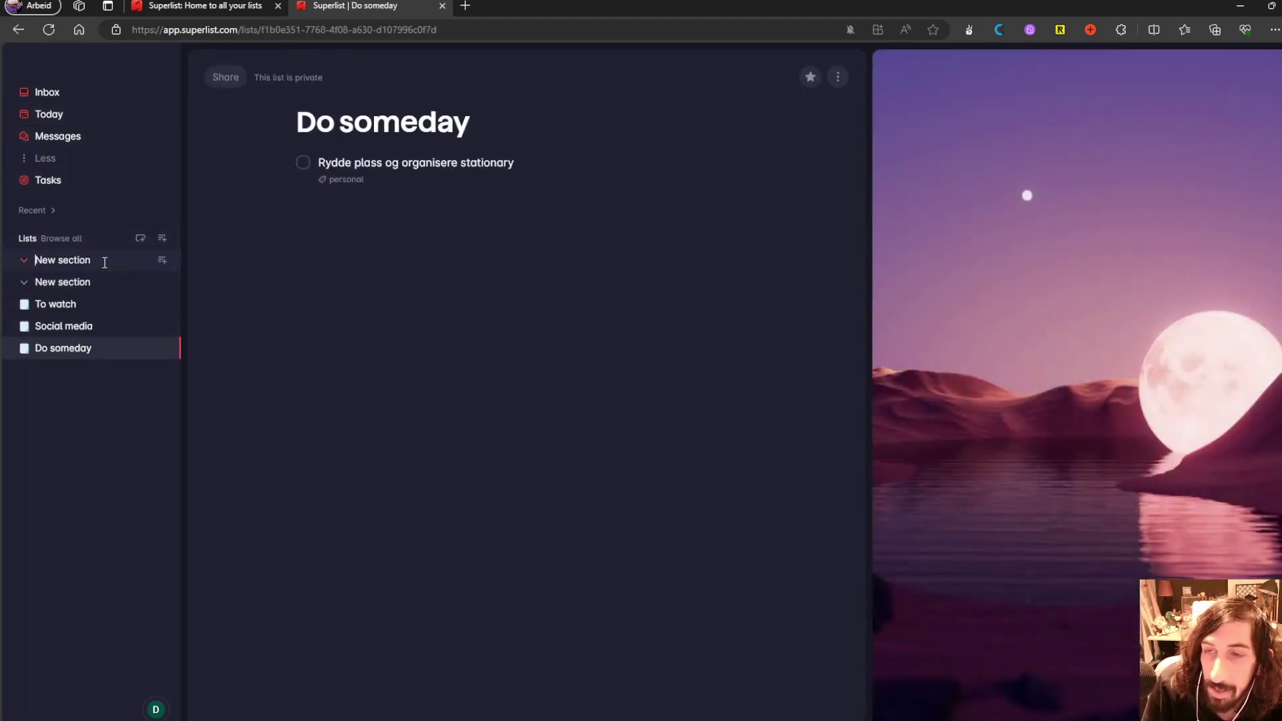
right_click(115, 290)
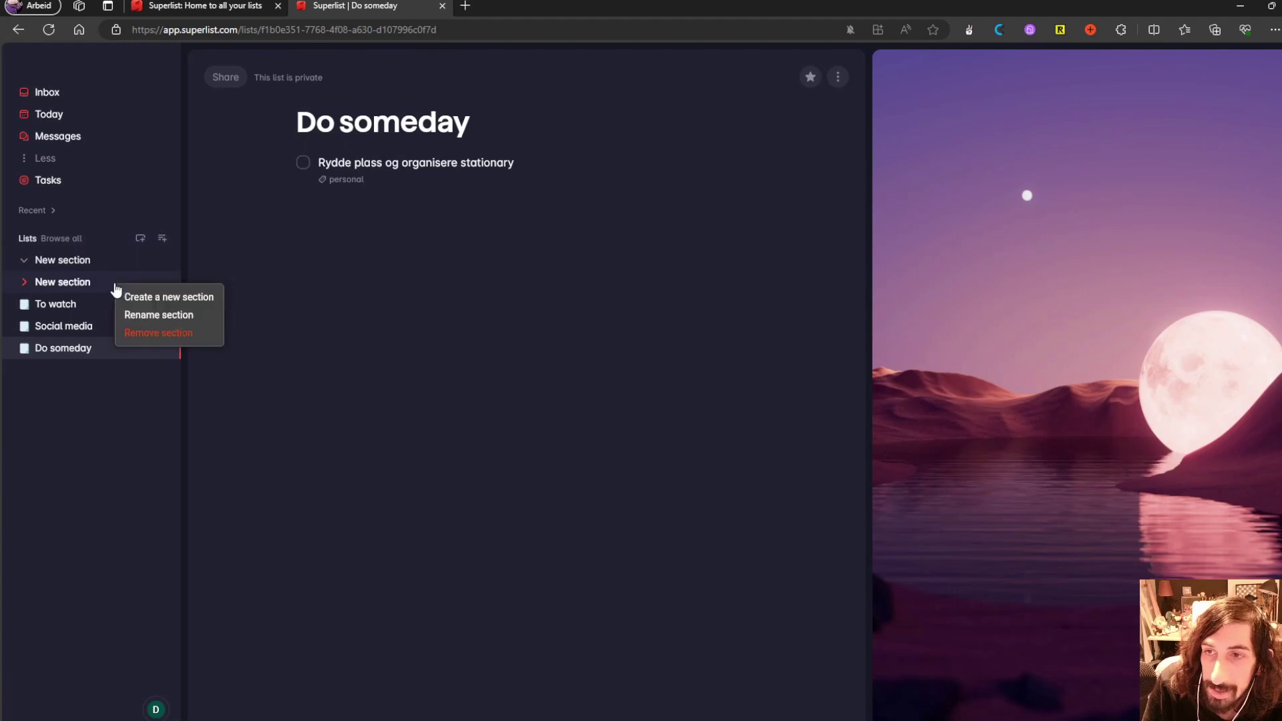
left_click(163, 332)
- Rename the new section to 'Youtube video ideas'
left_click(89, 264)
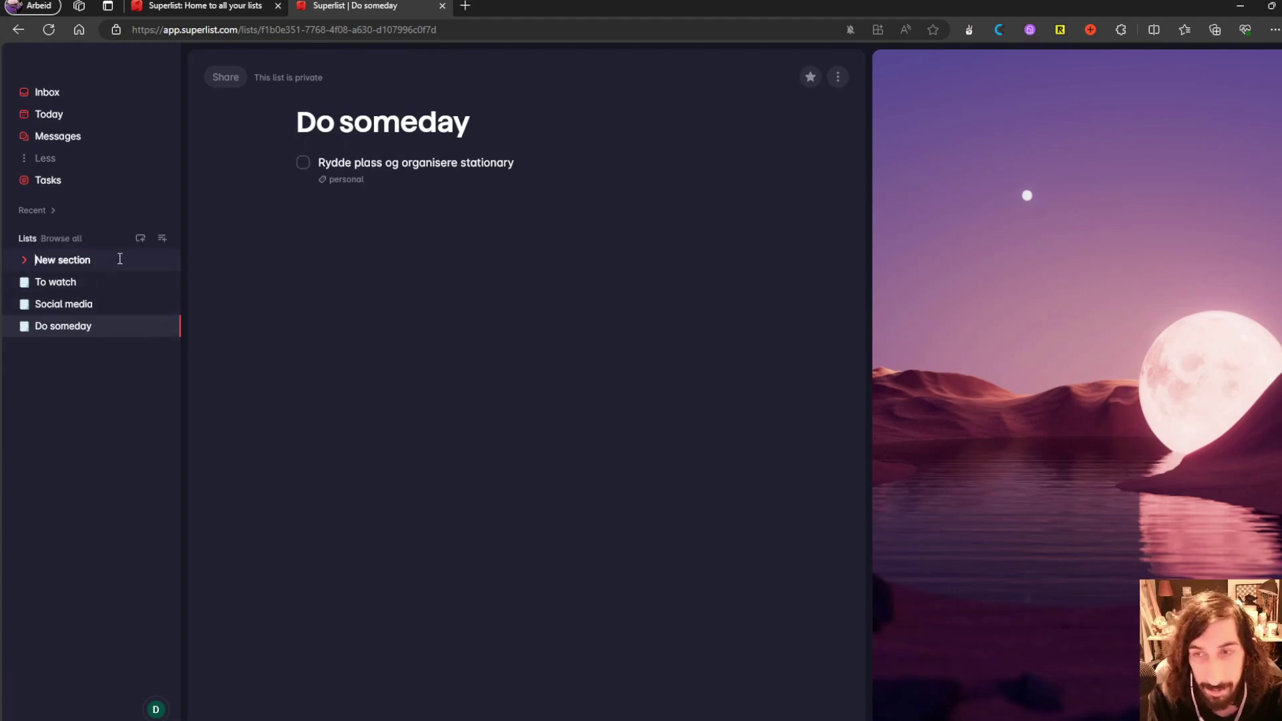
key("ctrl+shift+Right")
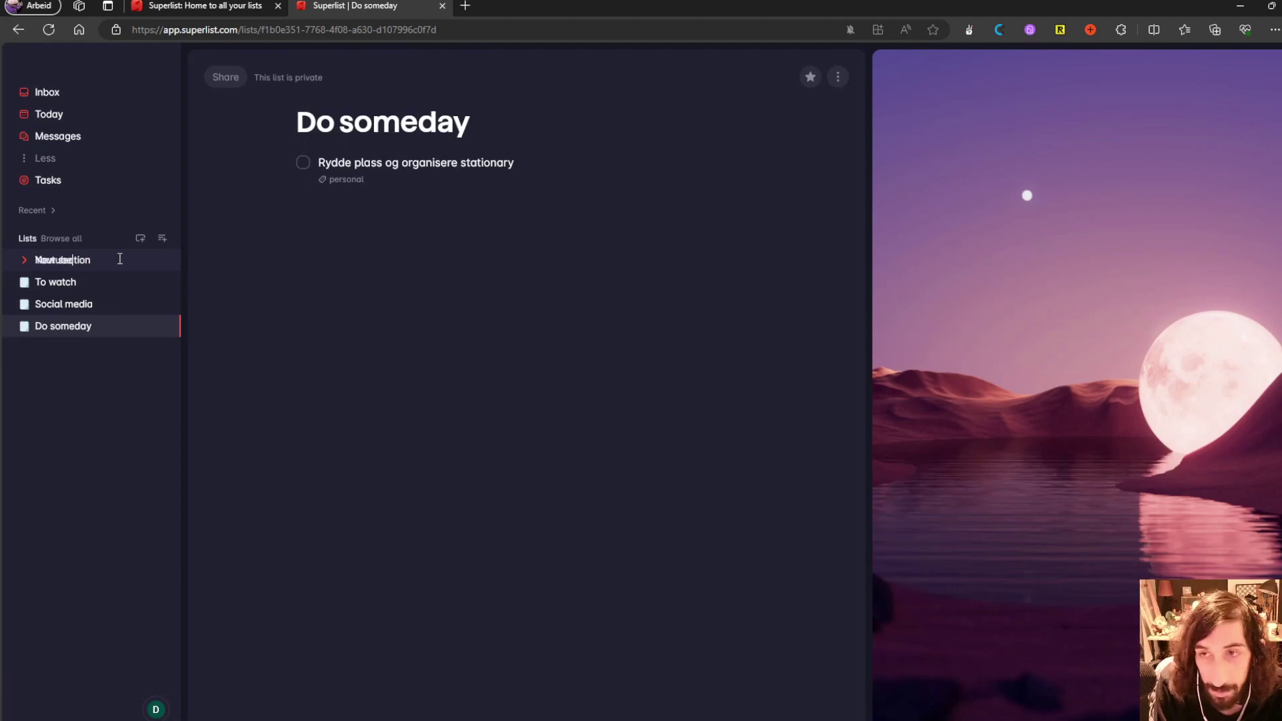
type("ideo ideas")
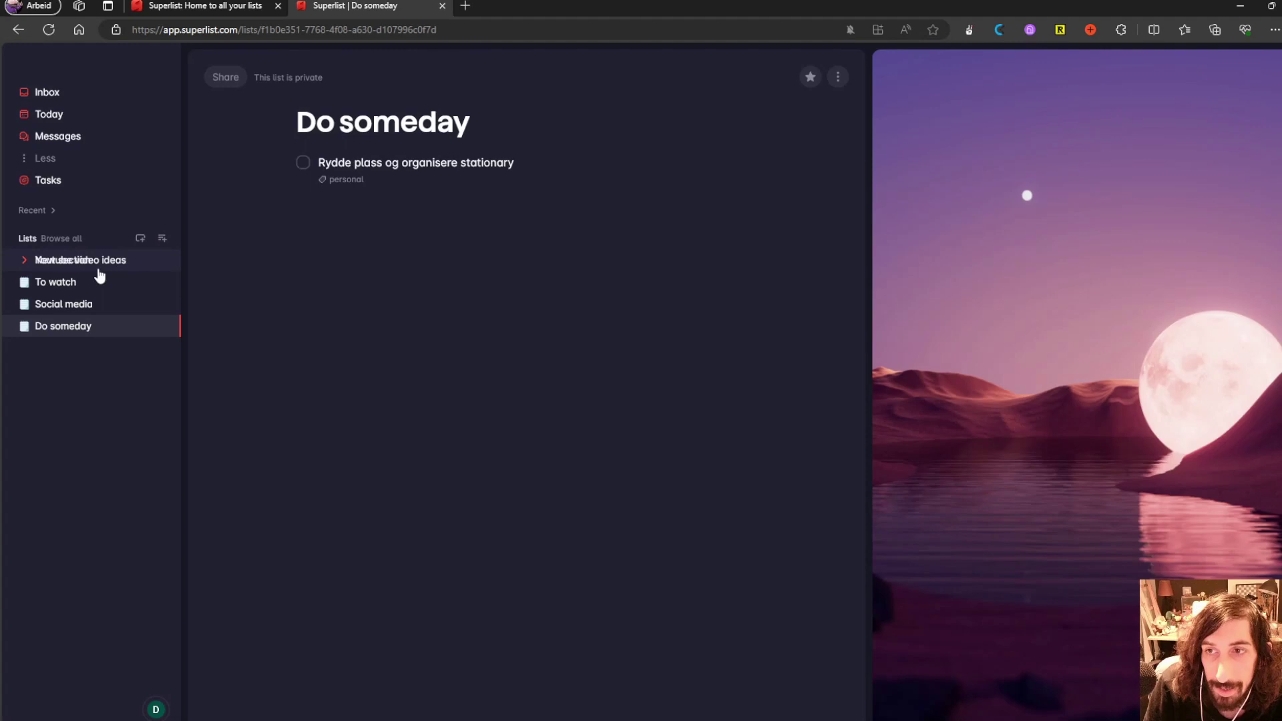
key("ctrl+z")
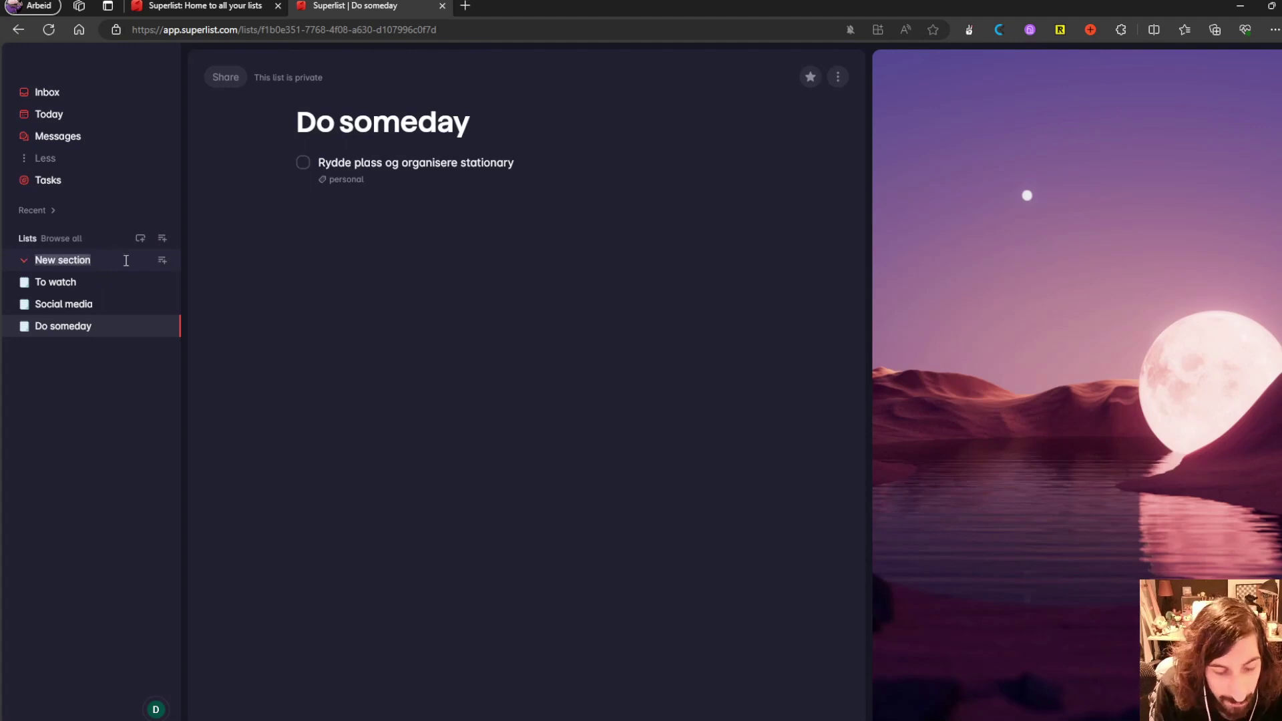
type("Youtube v")
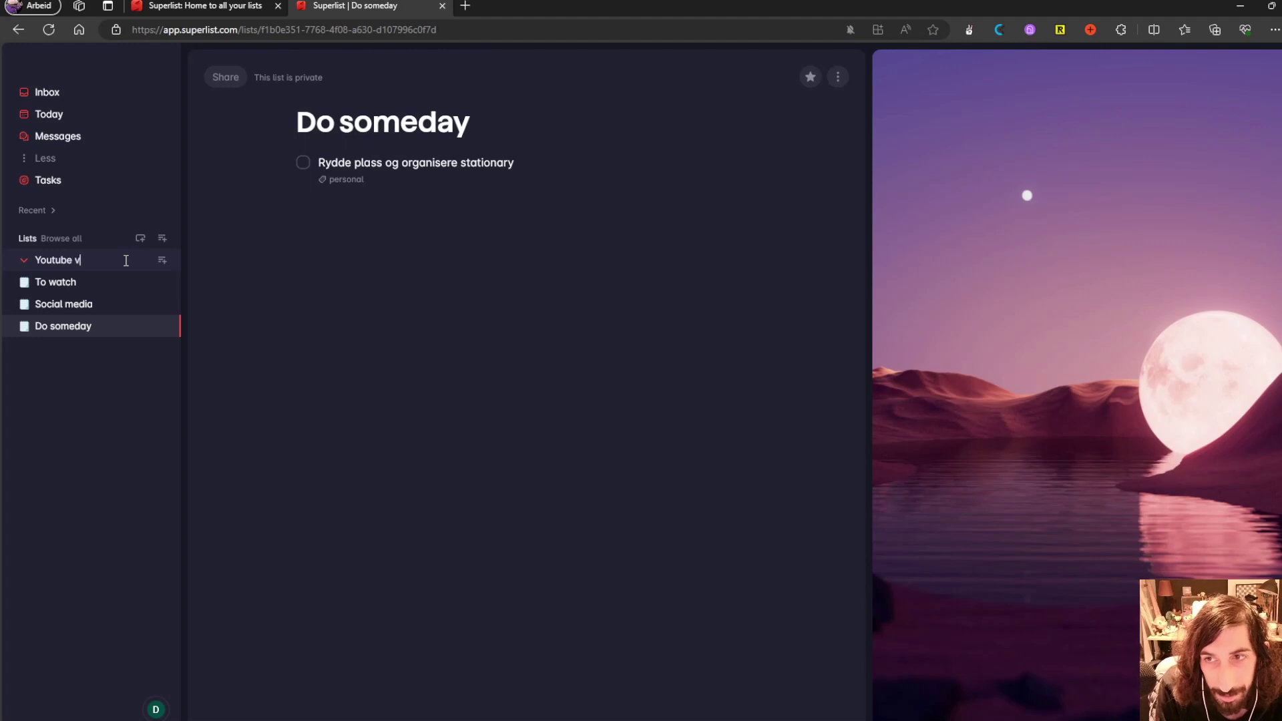
type("ideo ide")
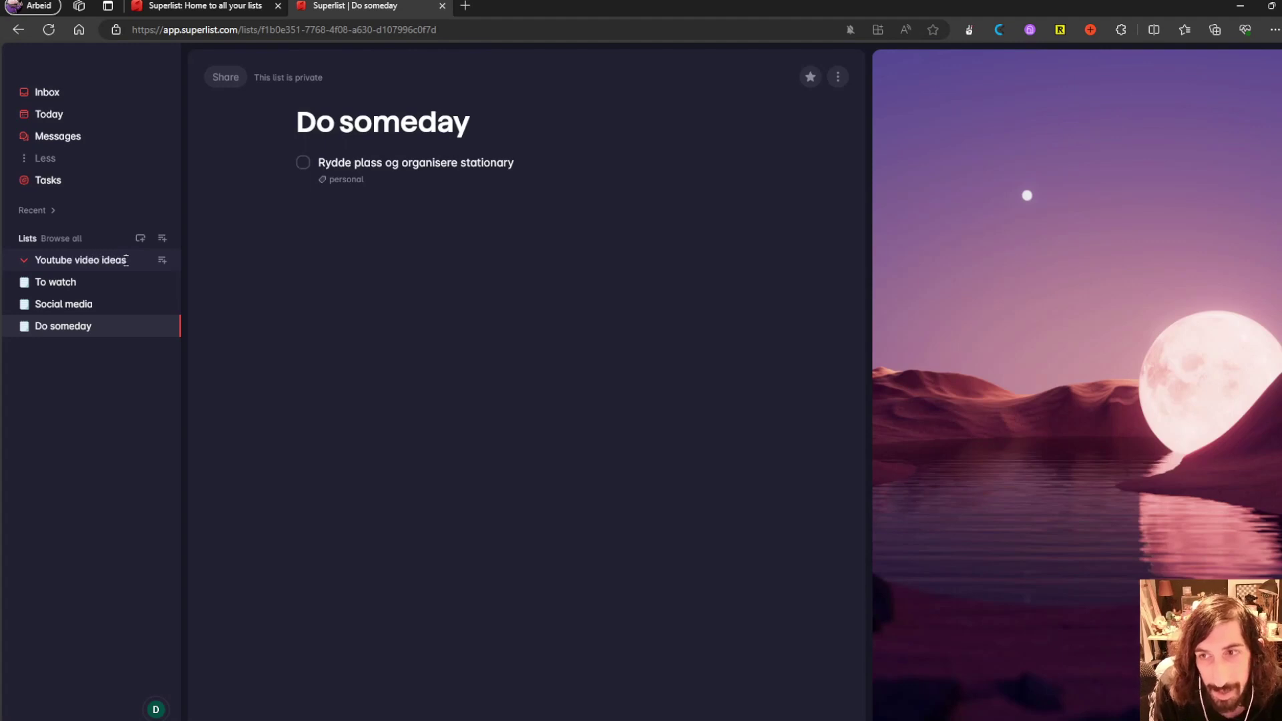
type("as")
key("Return")
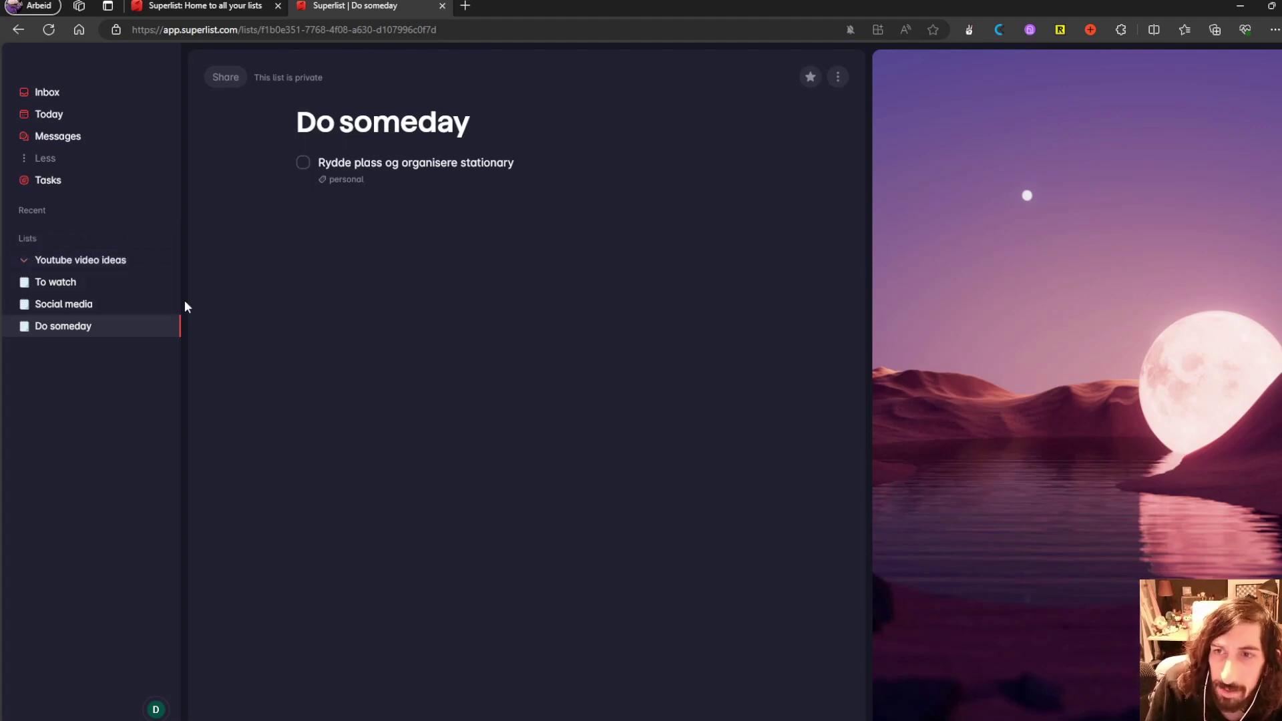
triple_click(27, 261)
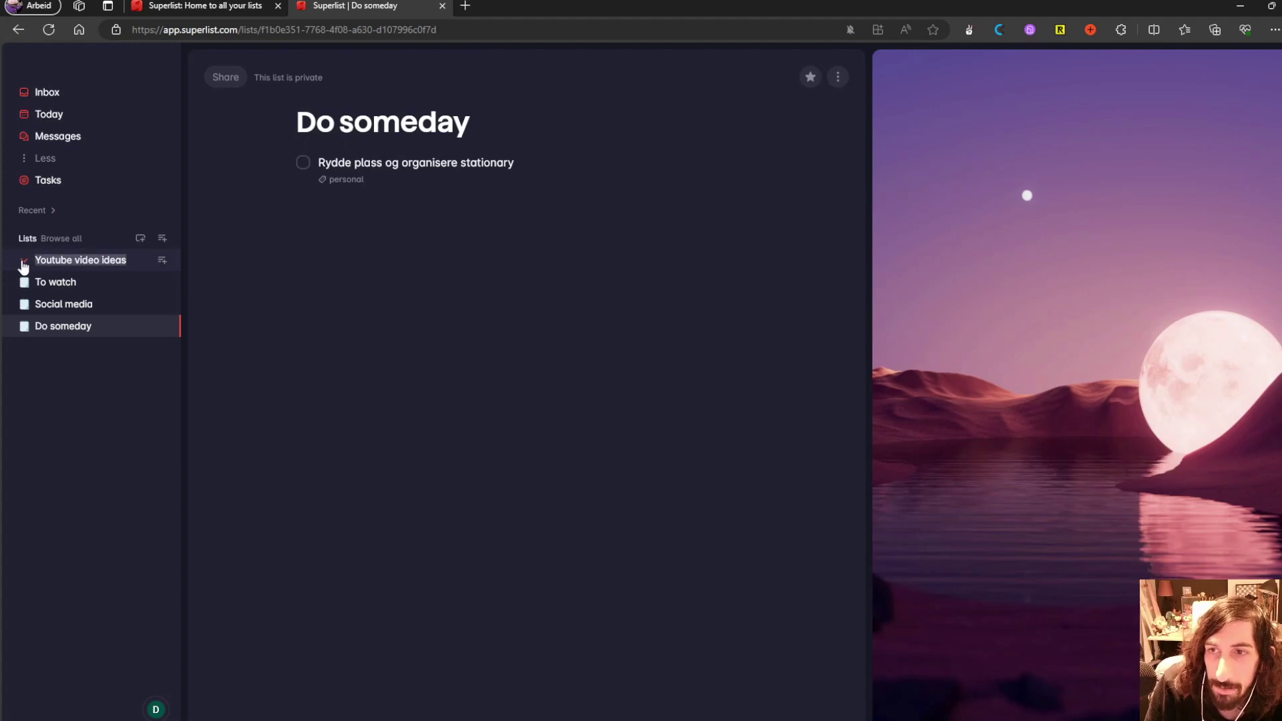
- Drag Gran turismo from To watch into Social media and back, then return to the Inbox
left_click(155, 387)
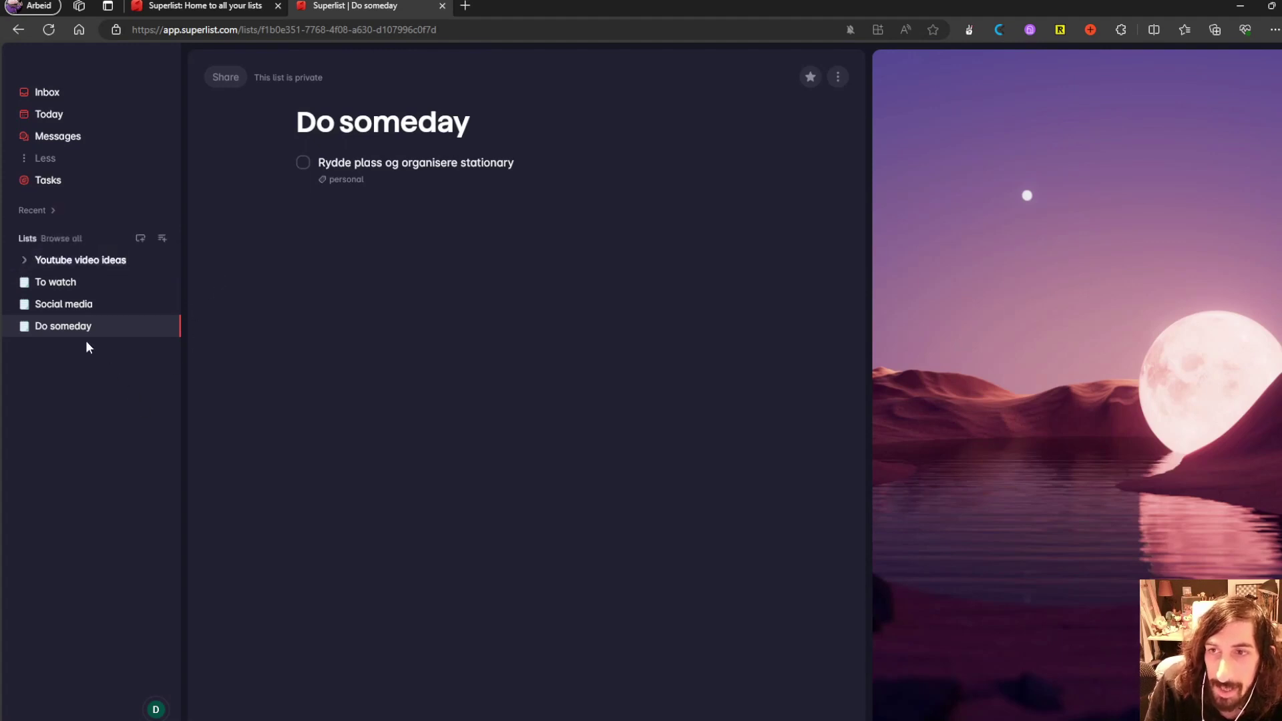
left_click(79, 283)
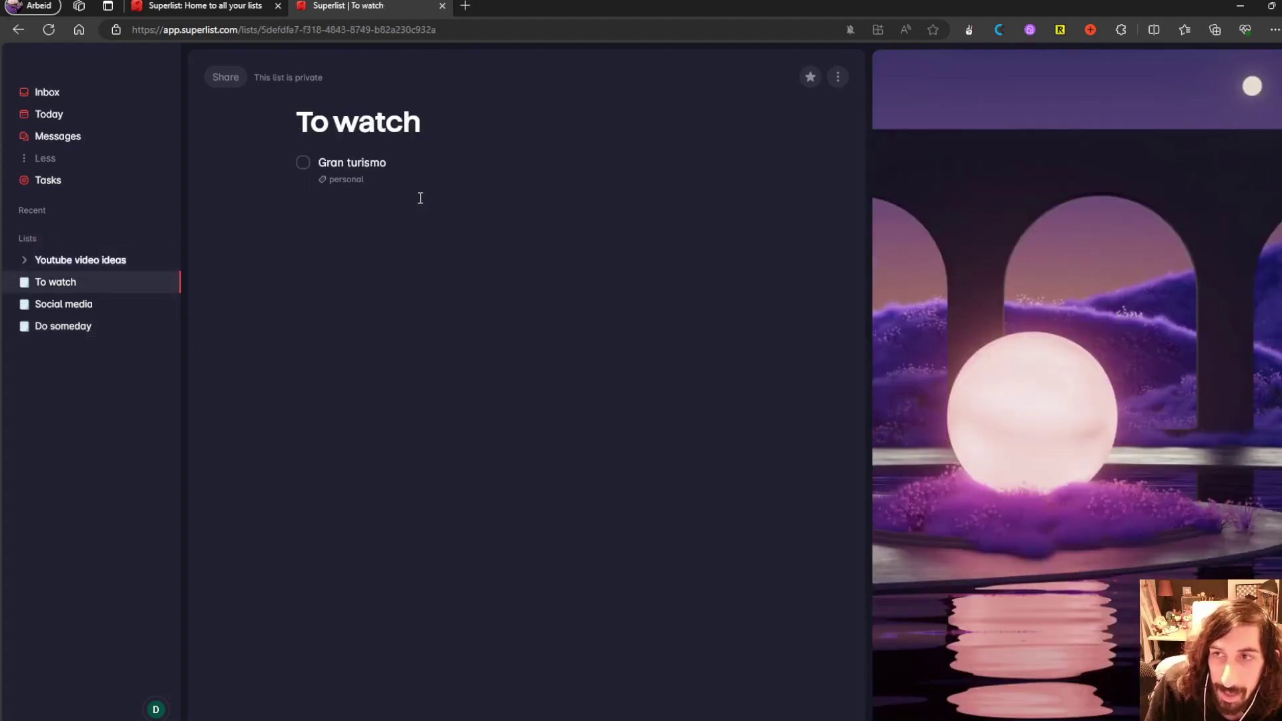
left_click(358, 193)
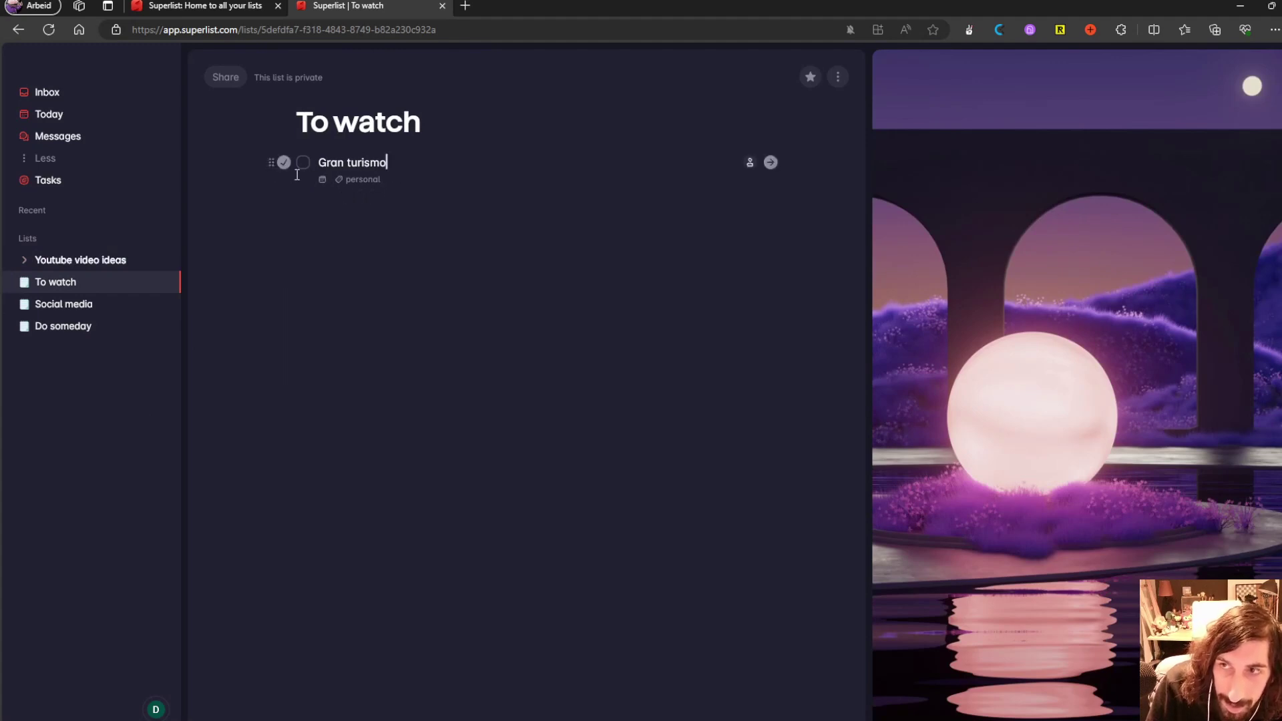
left_click_drag(271, 162, 40, 308)
left_click(40, 311)
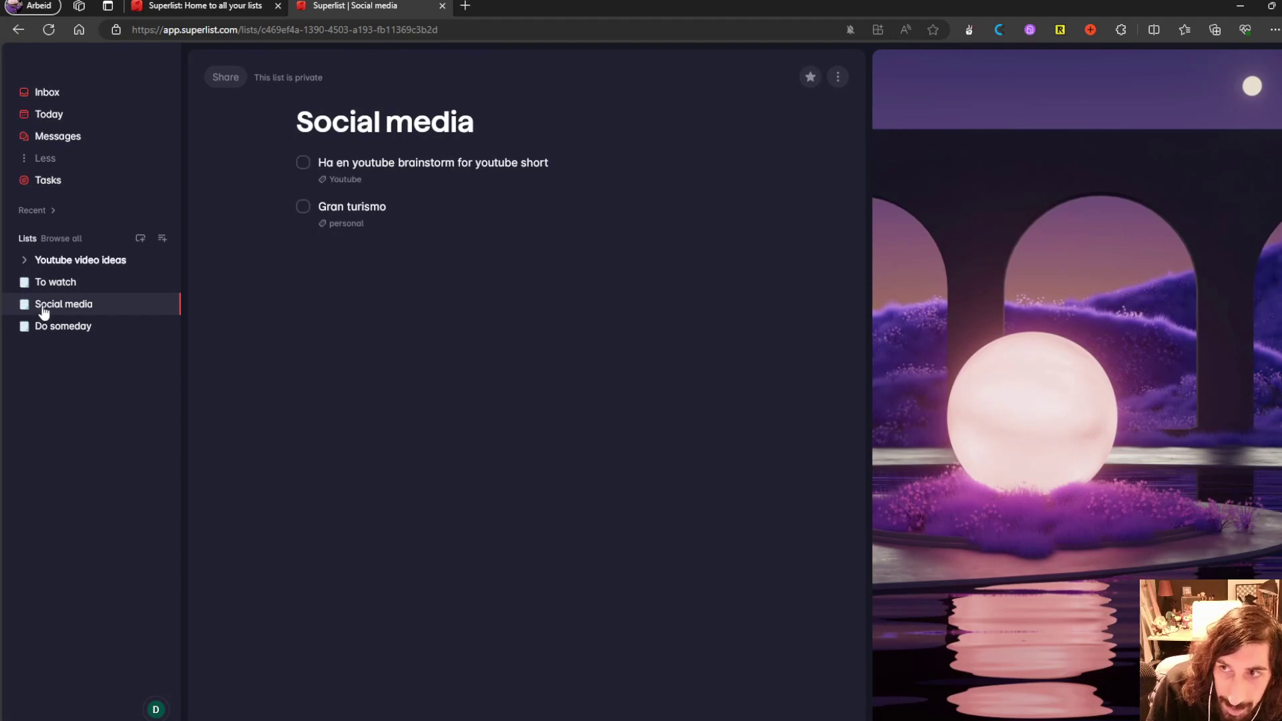
left_click_drag(274, 215, 38, 290)
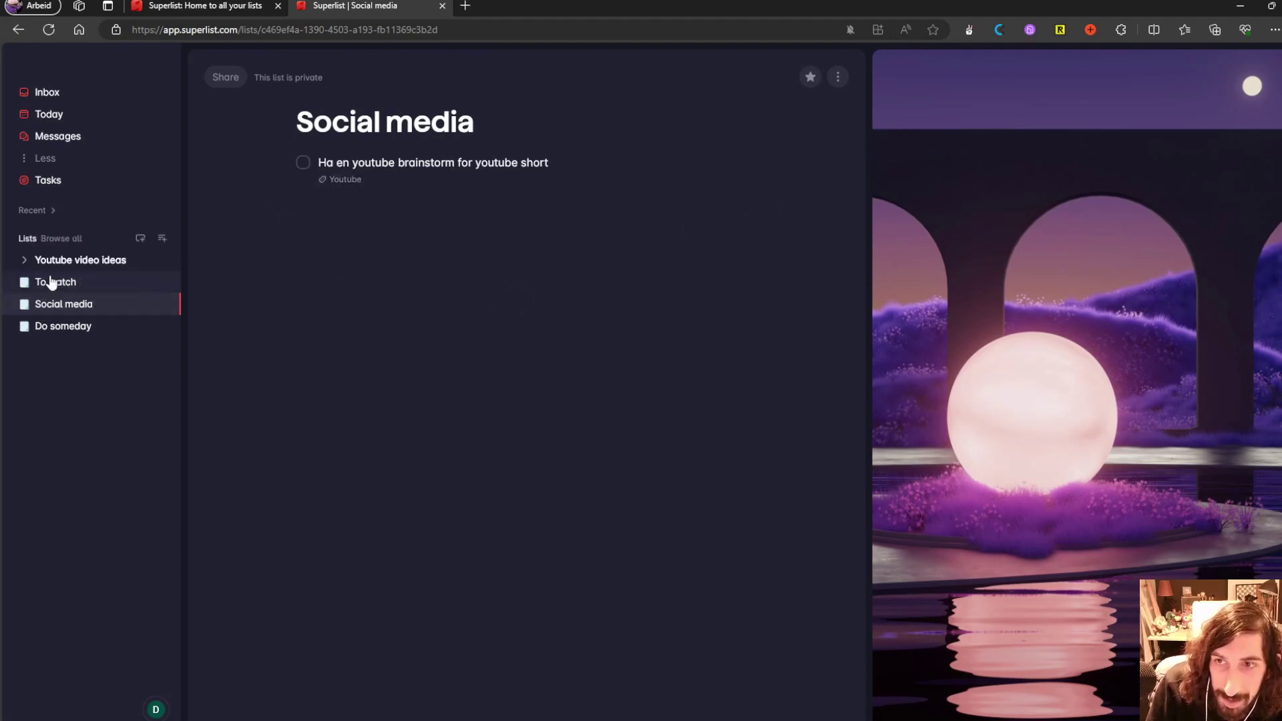
left_click(48, 282)
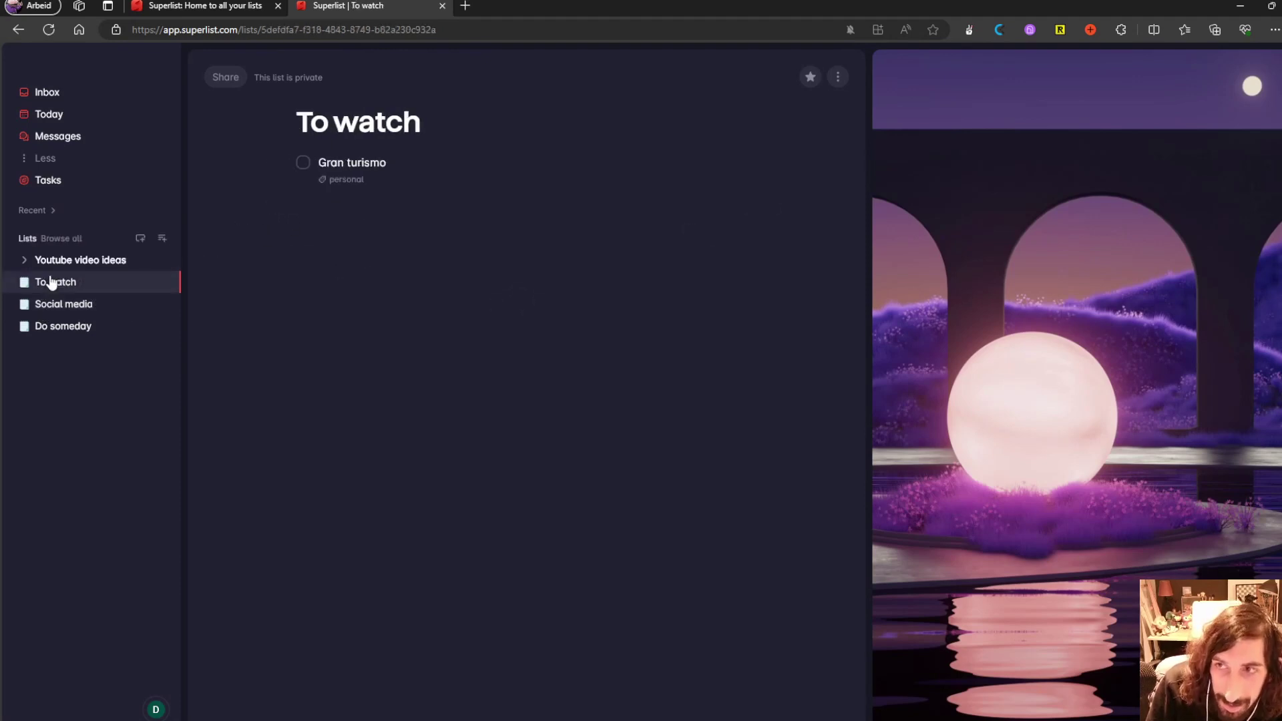
left_click(52, 91)
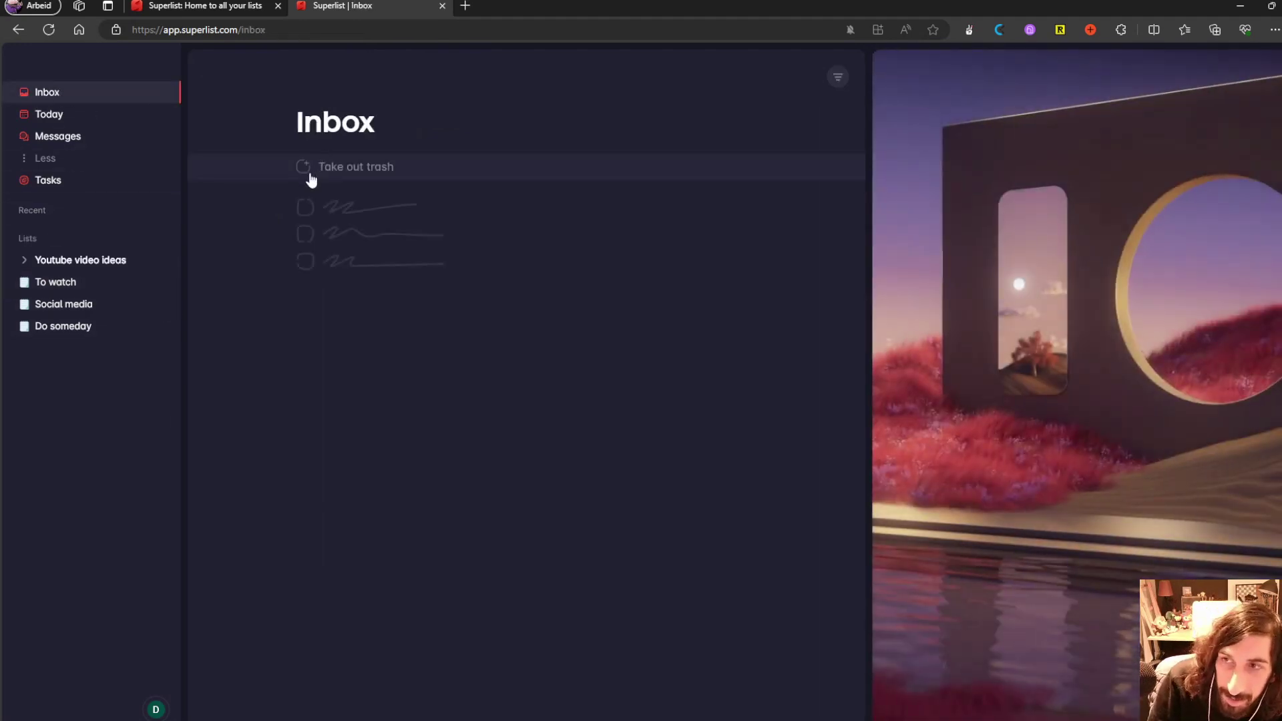
- Browse Today, Messages, and the To watch, Social media and Do someday lists
left_click(100, 117)
left_click(71, 137)
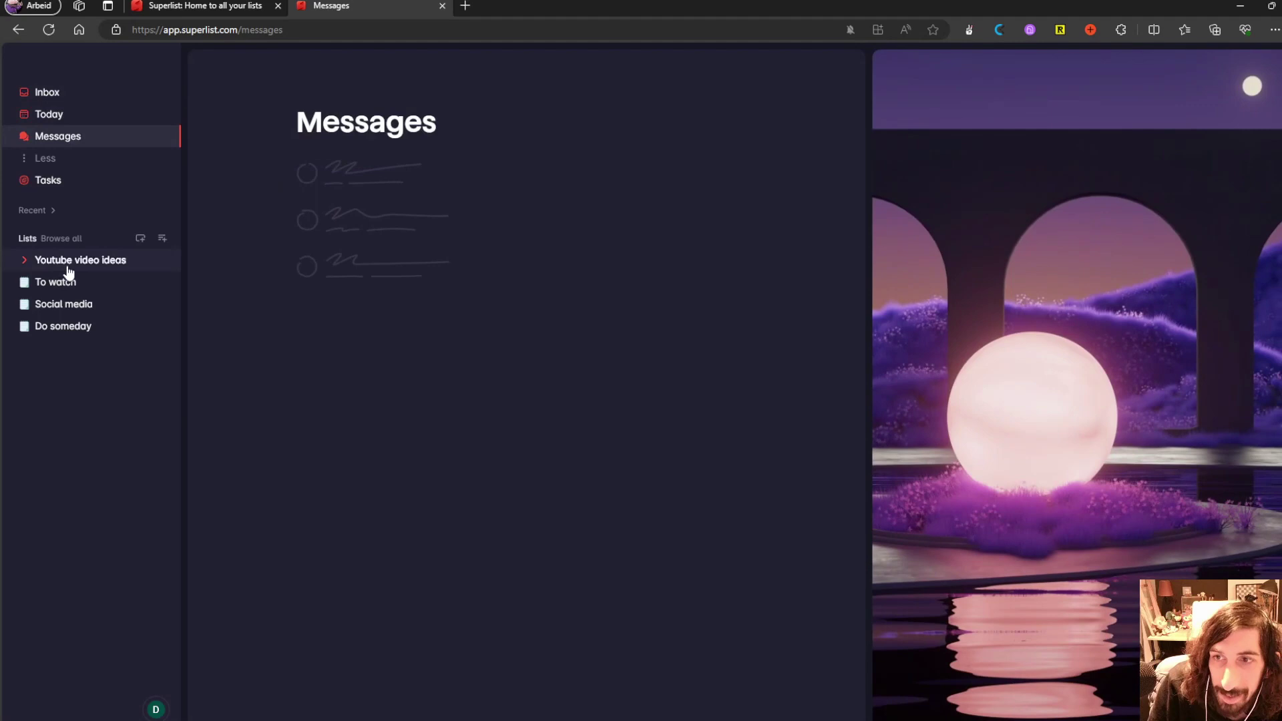
left_click(69, 261)
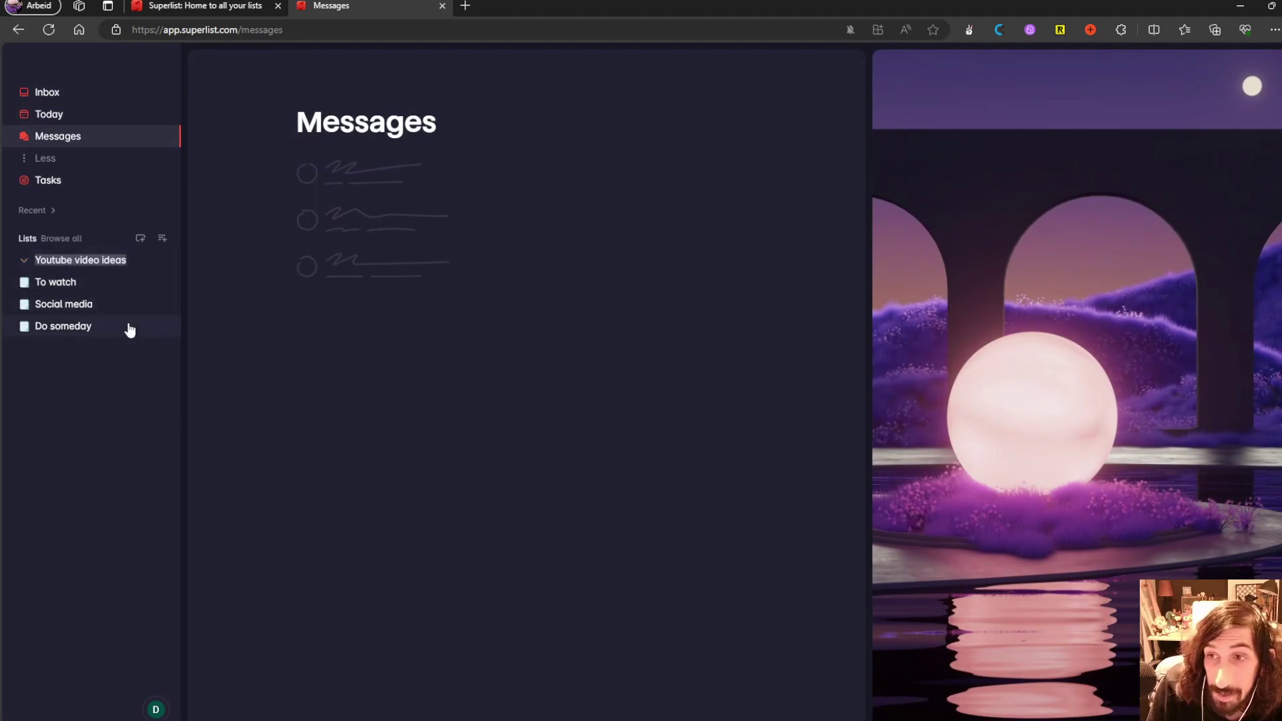
left_click(103, 288)
left_click(101, 311)
left_click(92, 324)
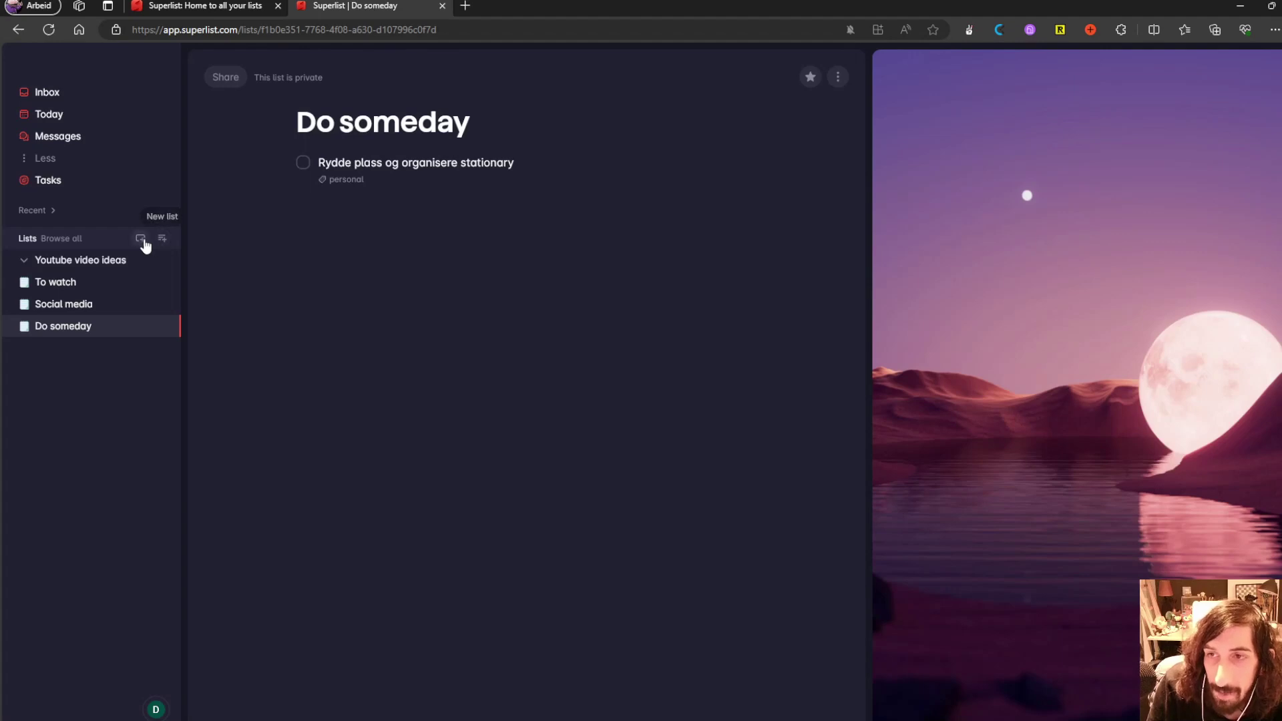
- Delete the 'Youtube video ideas' section and add a fresh New section
right_click(107, 264)
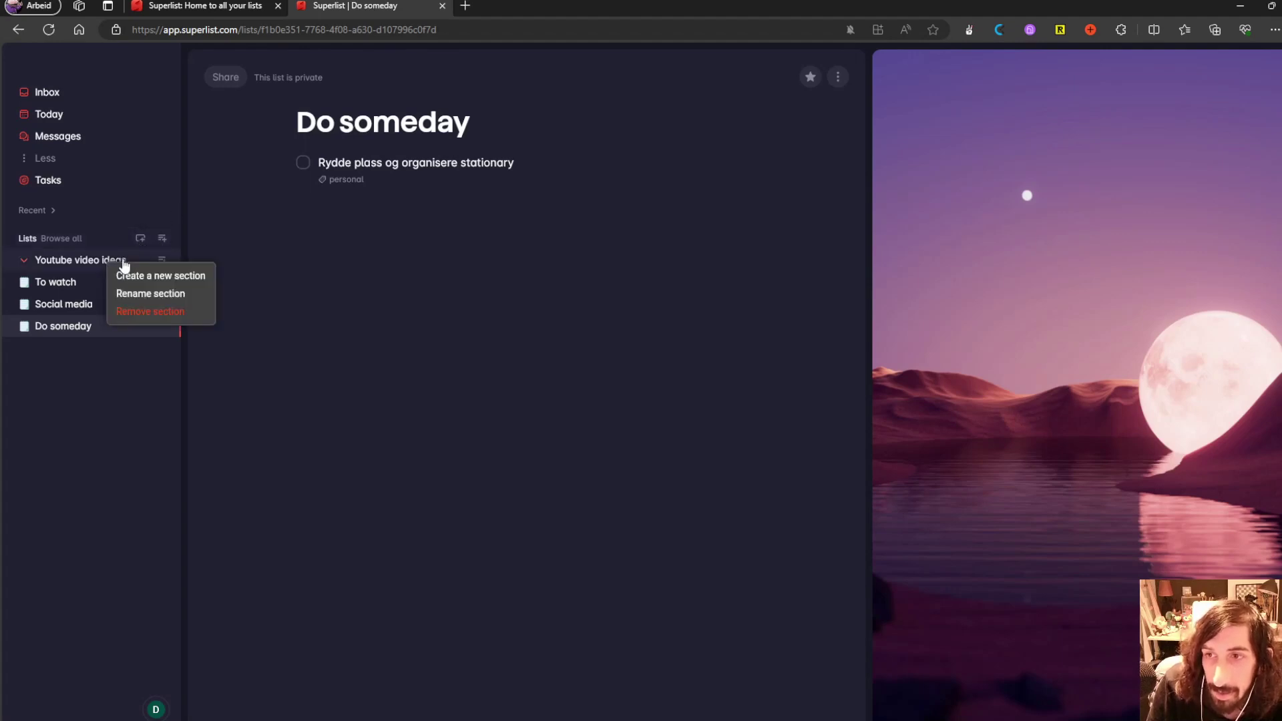
left_click(145, 311)
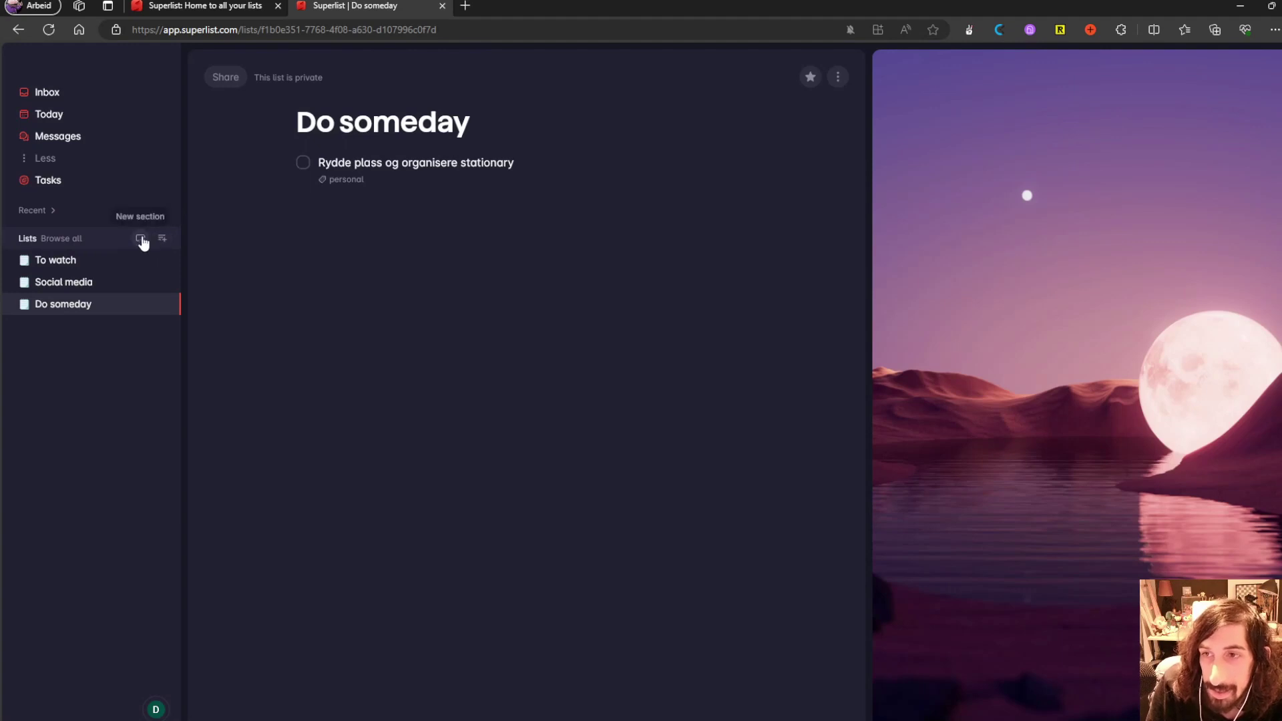
left_click(140, 239)
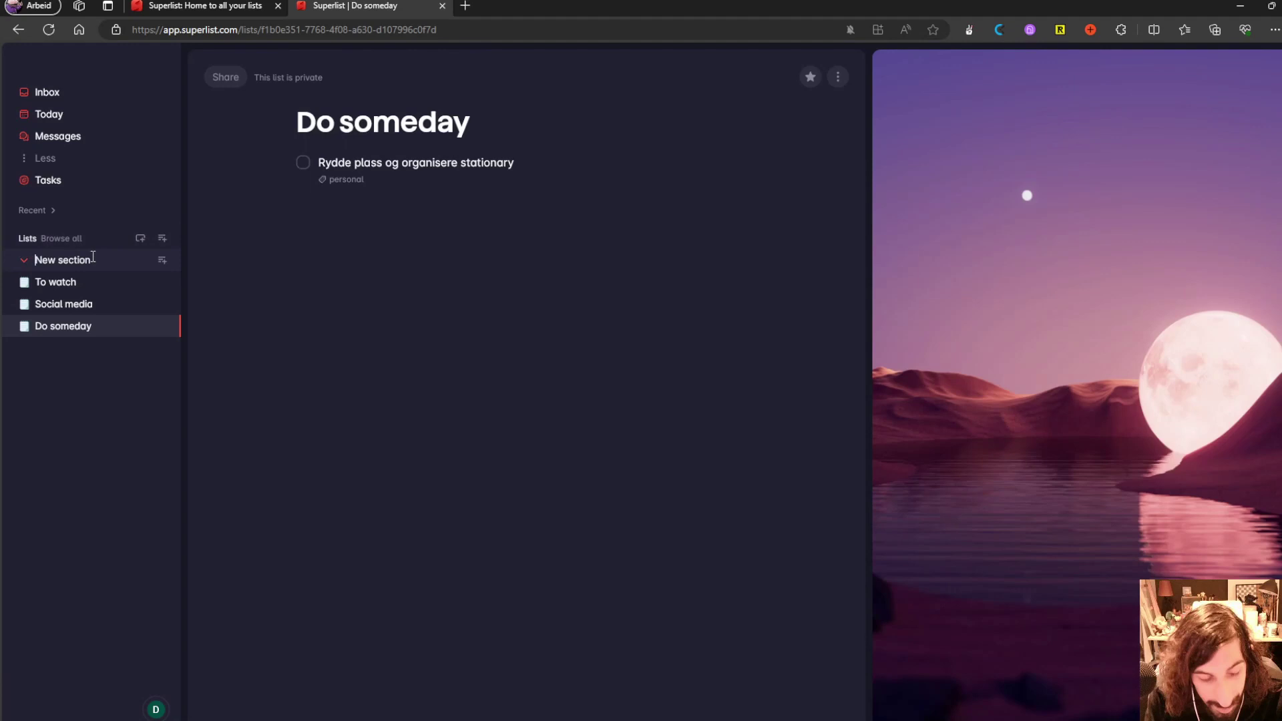
- Name the section 'Youtube video', move Social media and Do someday into it, and collapse it
type("Youtube")
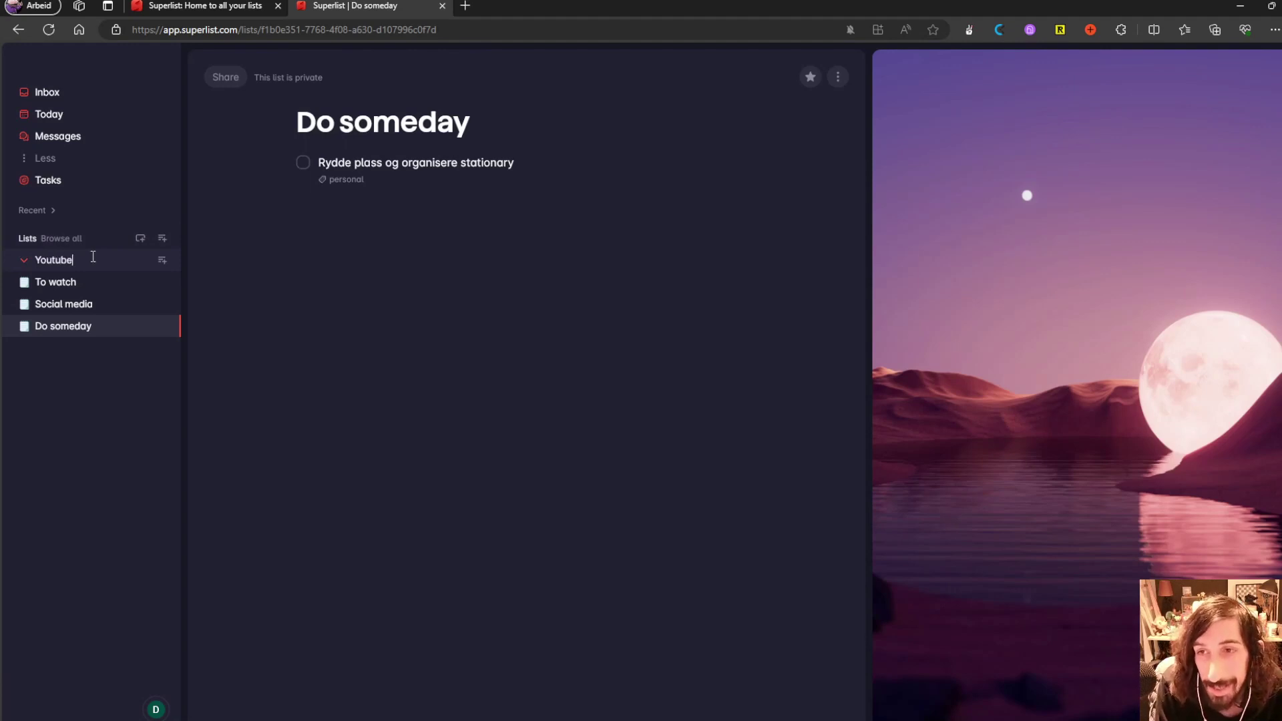
type(" video")
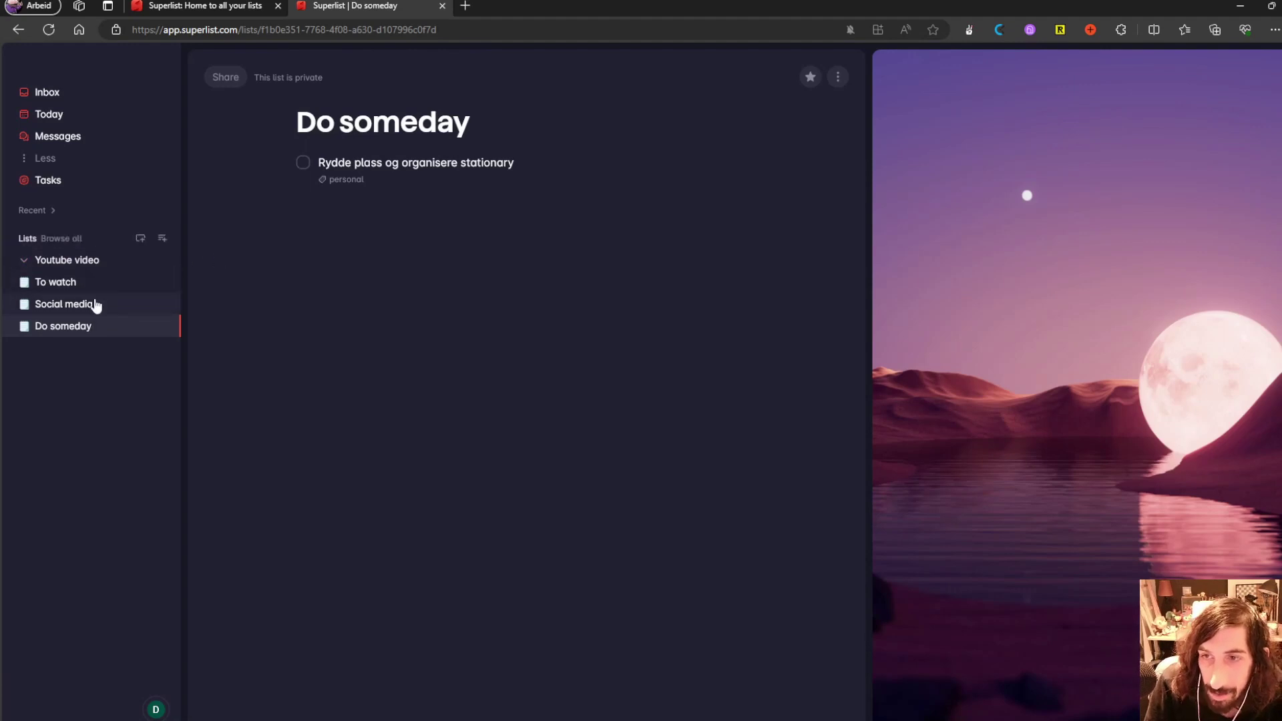
left_click_drag(94, 304, 80, 263)
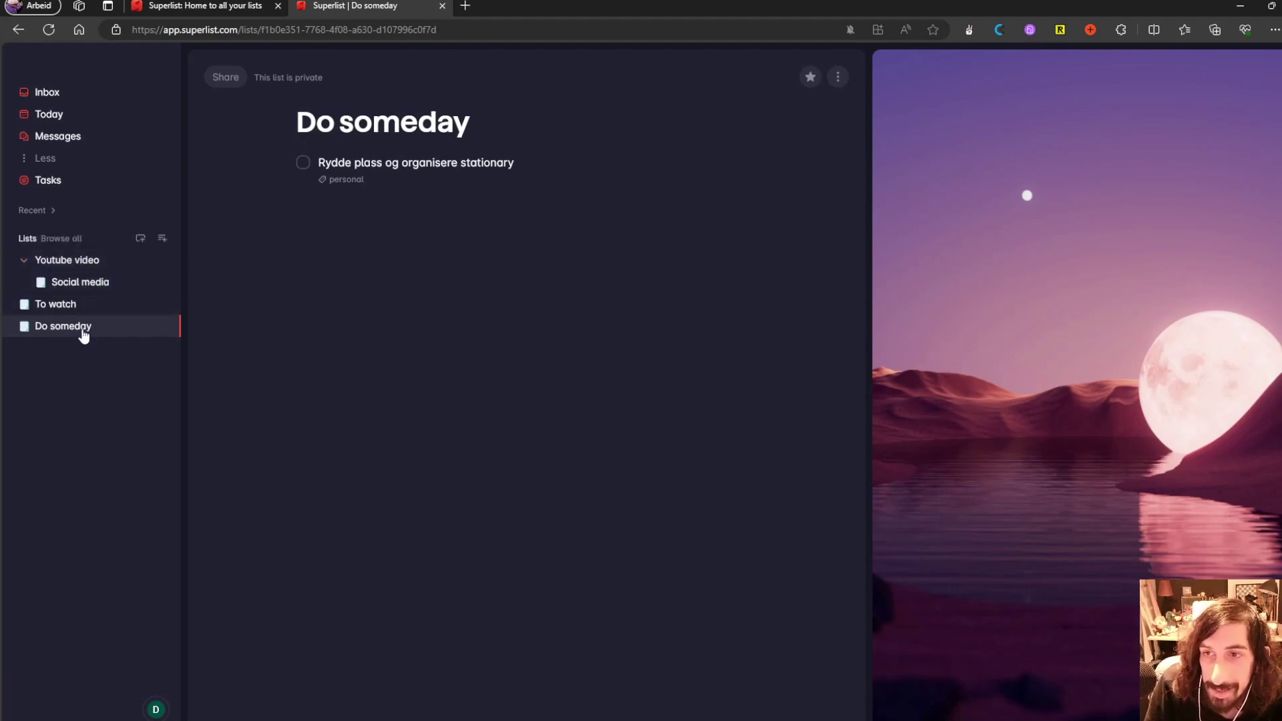
mouse_move(80, 327)
left_mouse_down()
mouse_move(79, 292)
mouse_move(78, 319)
left_mouse_up()
left_click(25, 260)
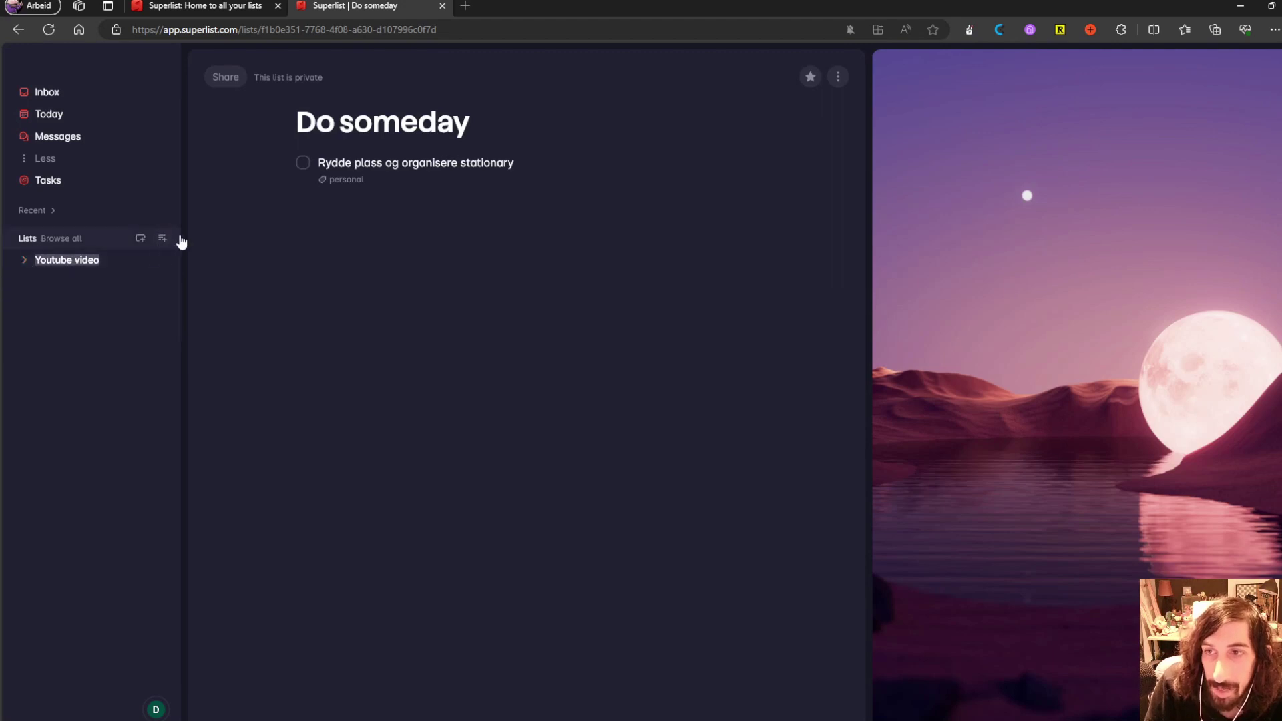
- Add a 'Personal stuff' section and create a new untitled list
left_click(142, 239)
key("Return")
type("Pe")
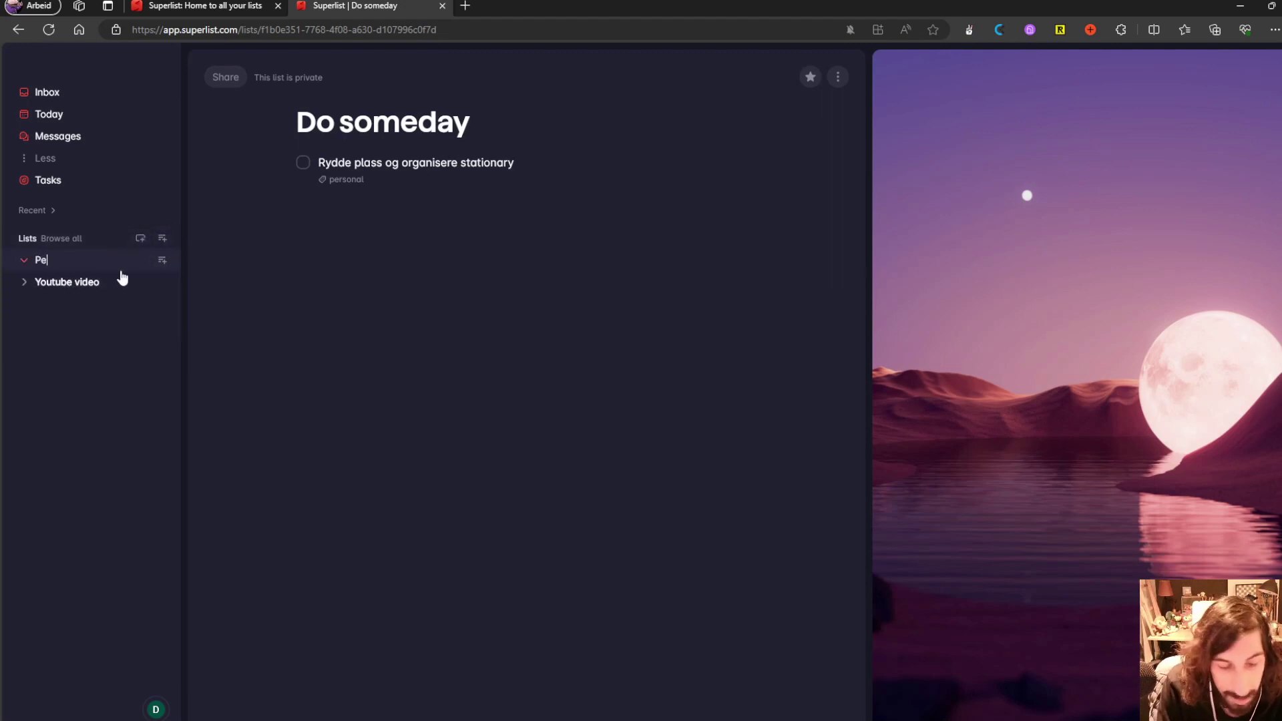
type("rsonal stuff")
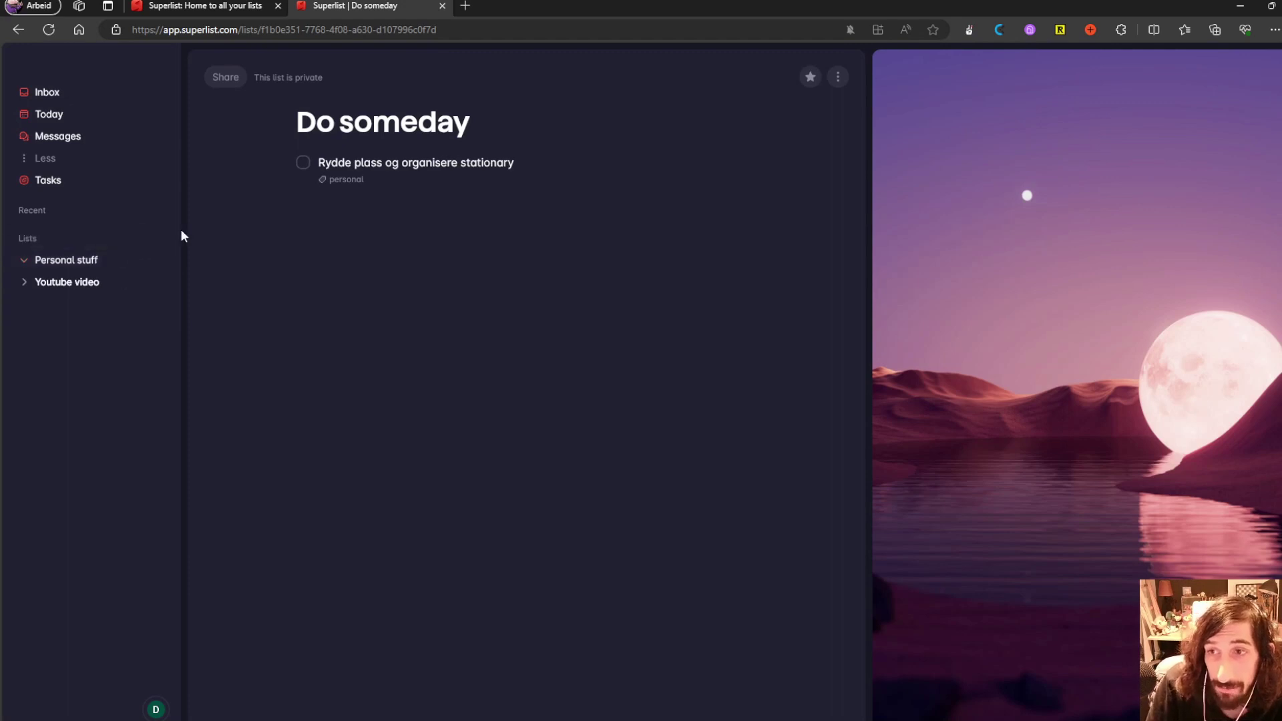
left_click(162, 239)
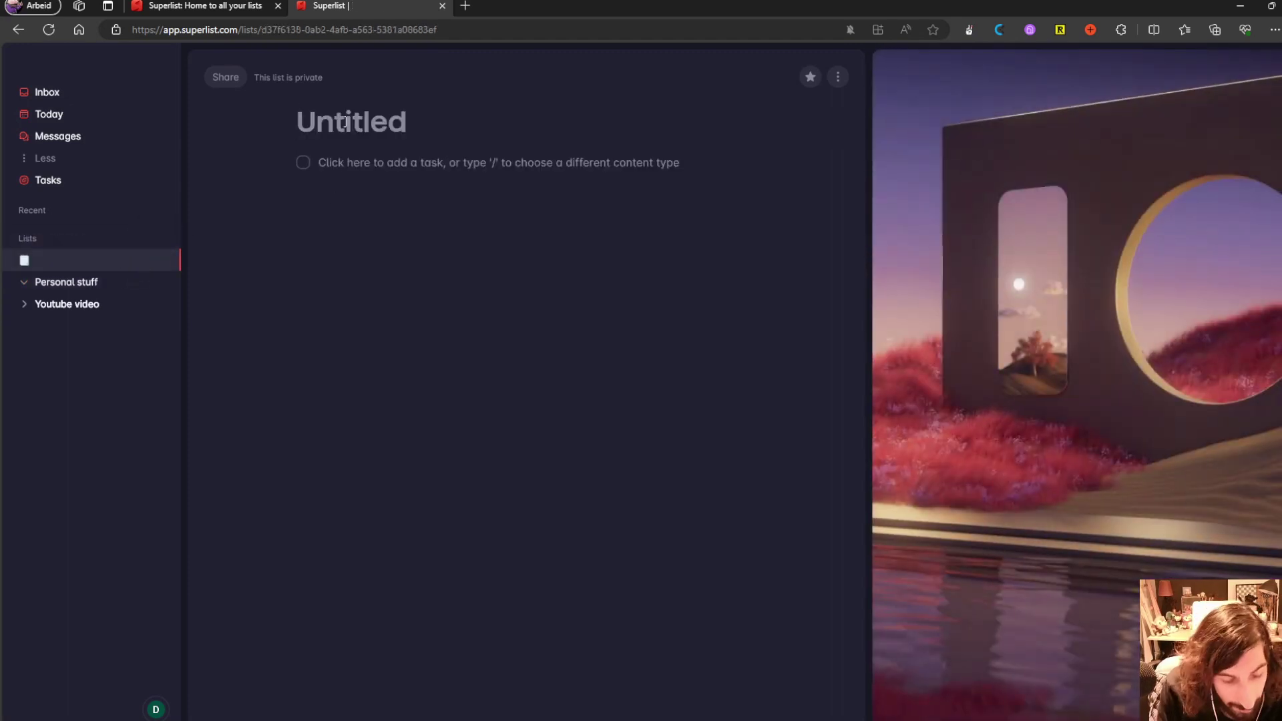
- Name the new list 'Grocieries' and move it into the Personal stuff section
type("Grocieries")
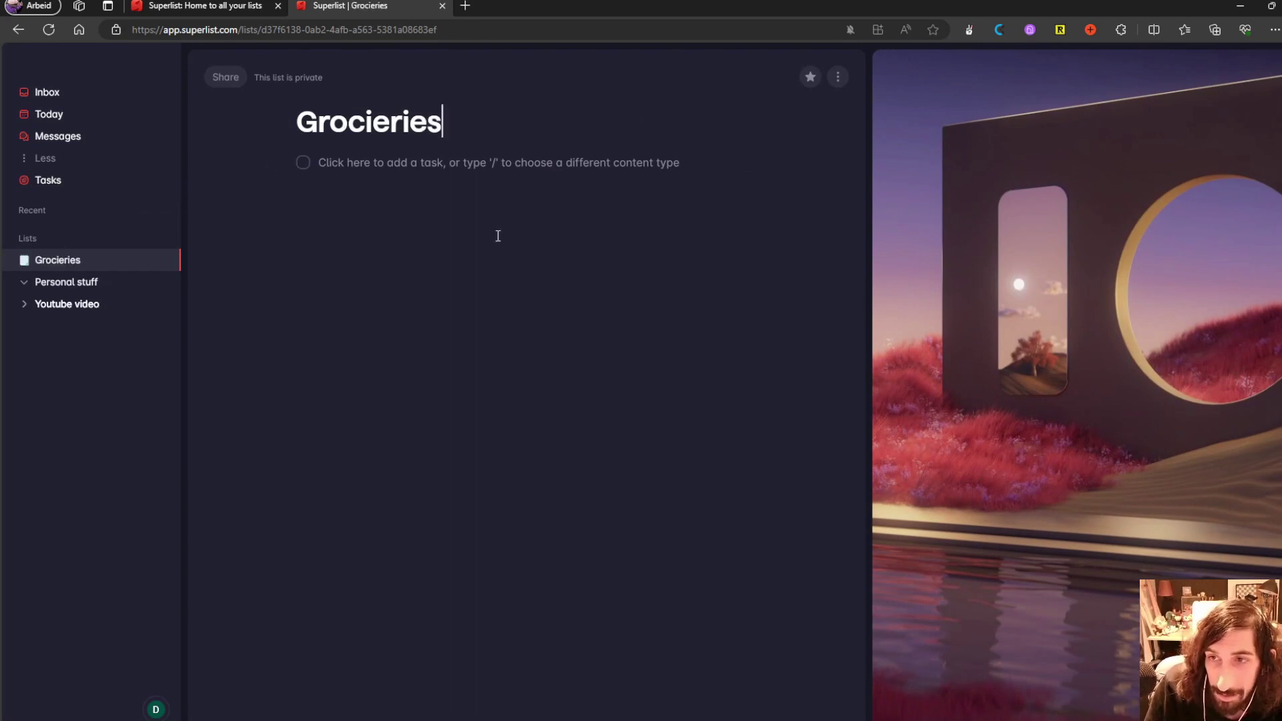
left_click_drag(134, 262, 109, 284)
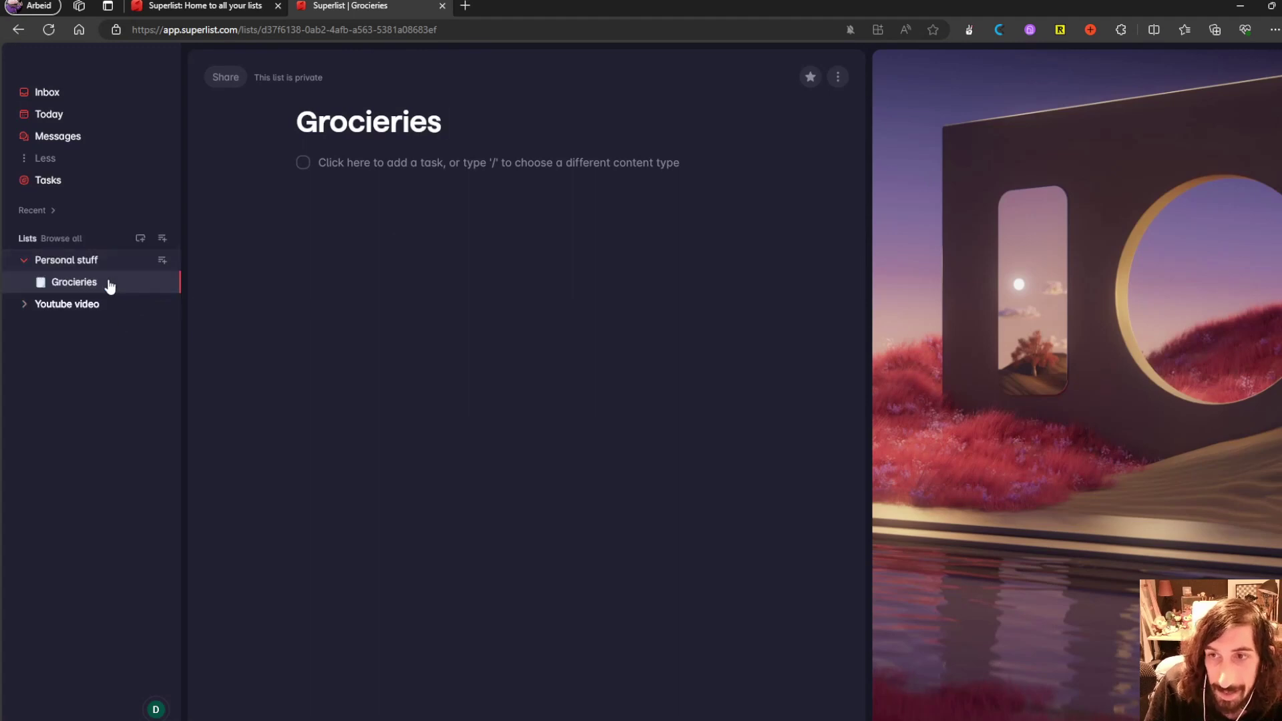
left_click(22, 260)
left_click(22, 261)
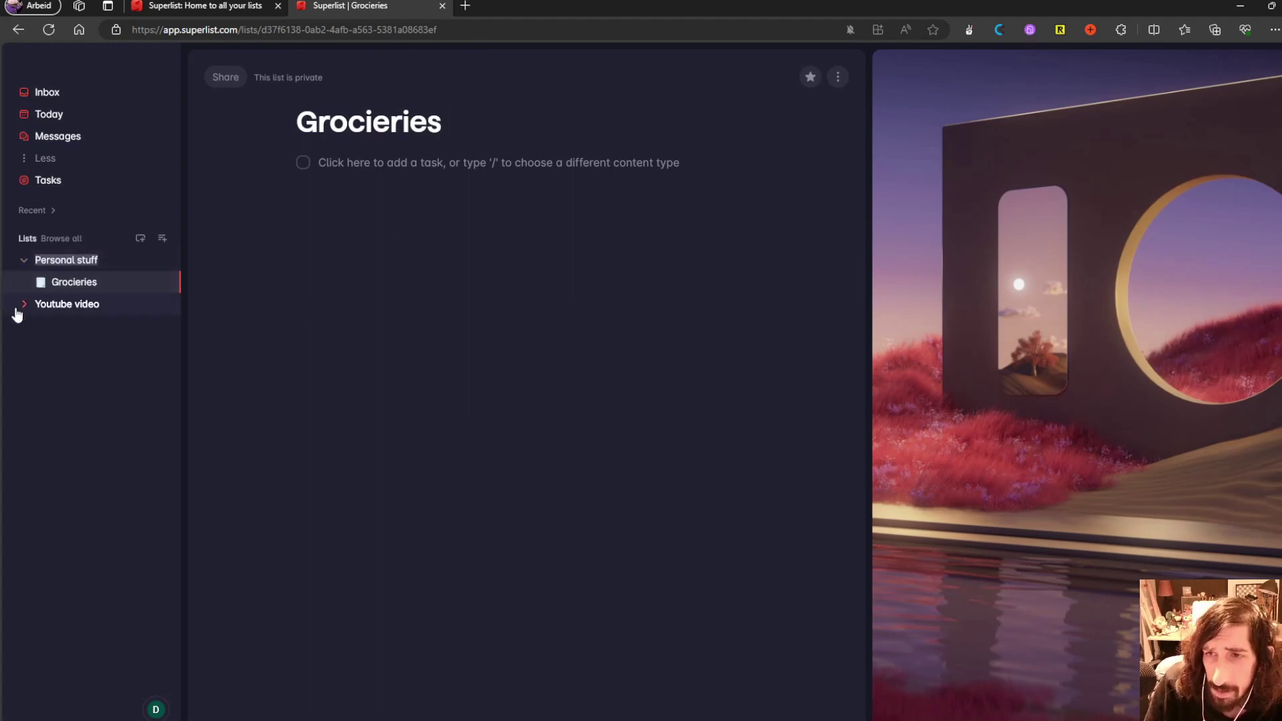
left_click(18, 308)
left_click(19, 308)
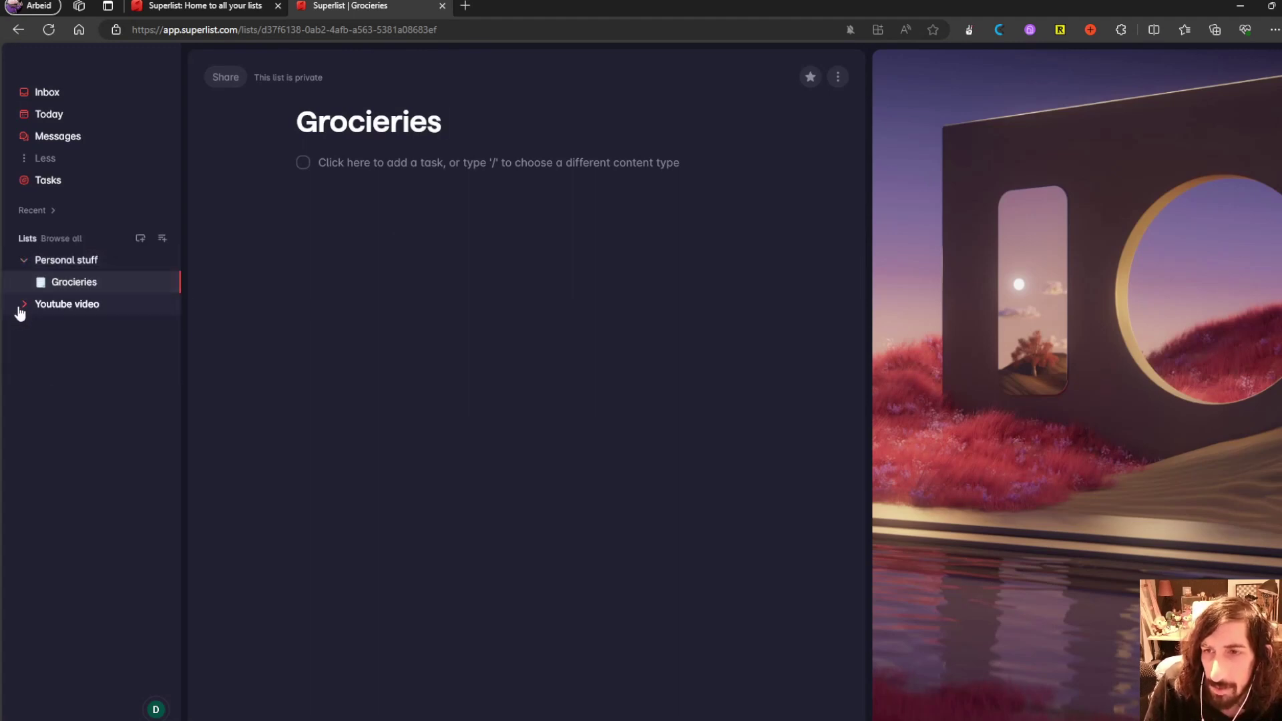
triple_click(22, 266)
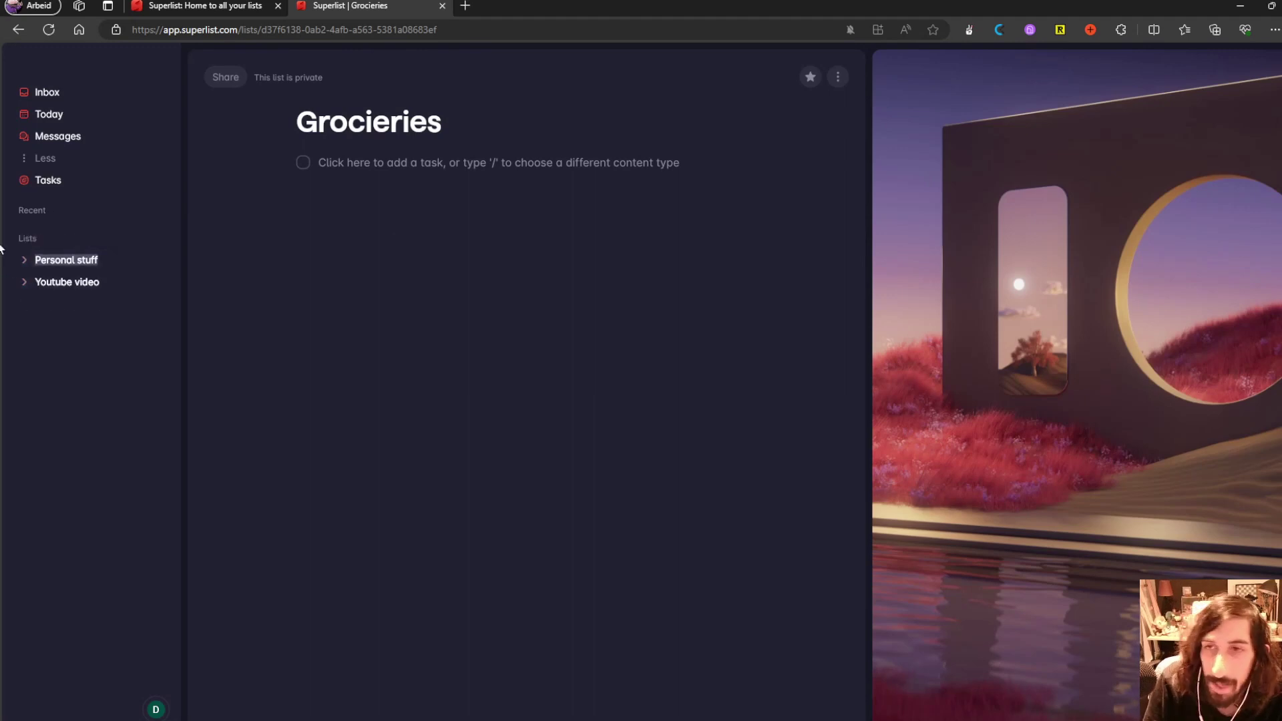
- Open Today, start a new task there, and expand both Personal stuff and Youtube video groups
left_click(50, 115)
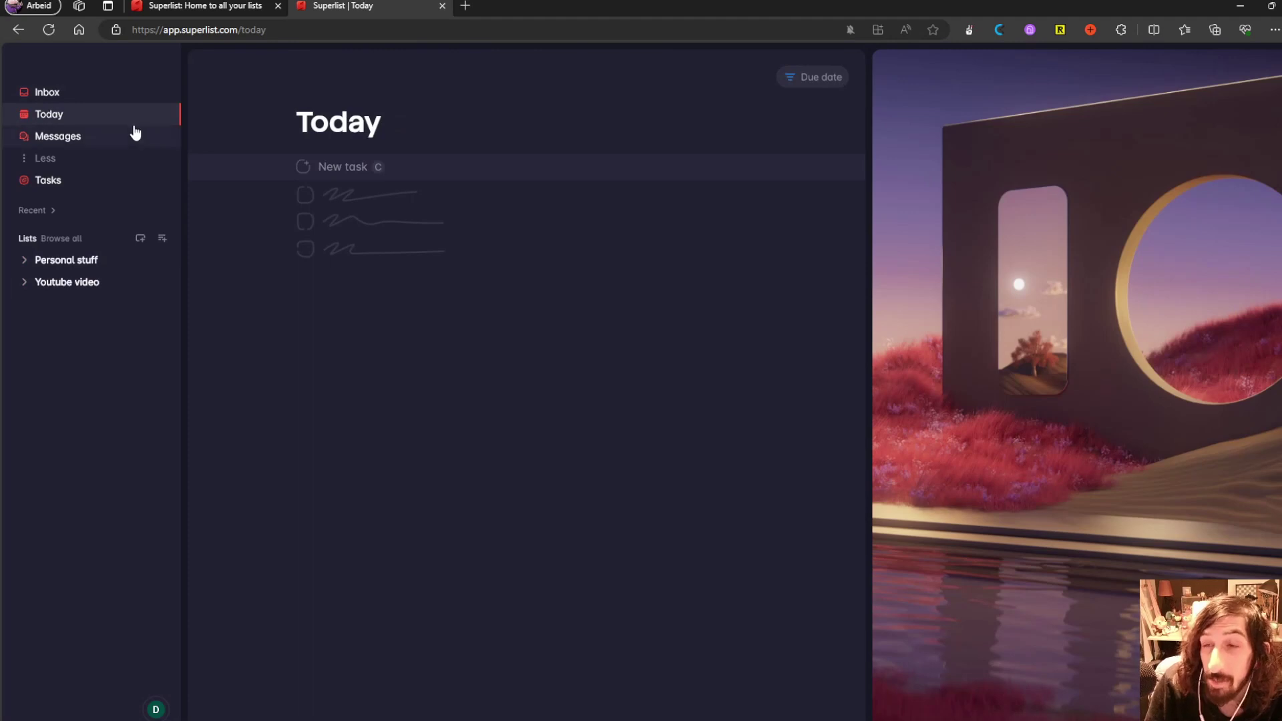
left_click(347, 166)
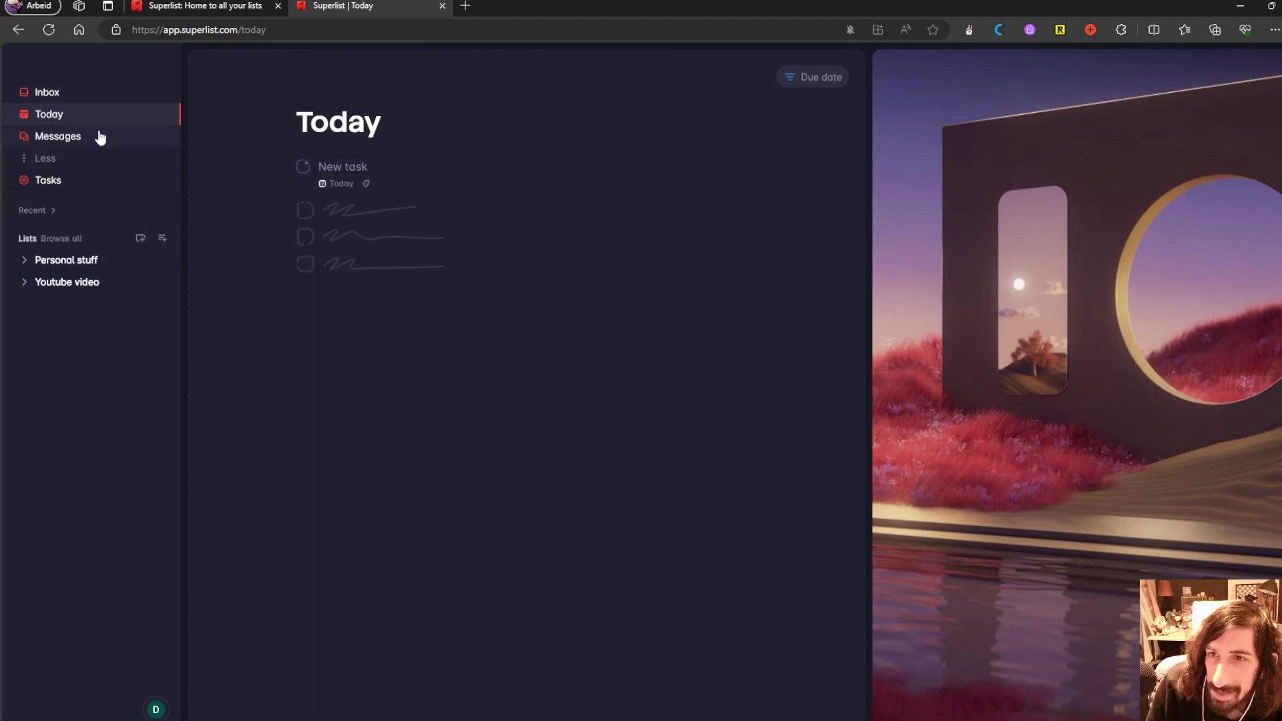
left_click(63, 260)
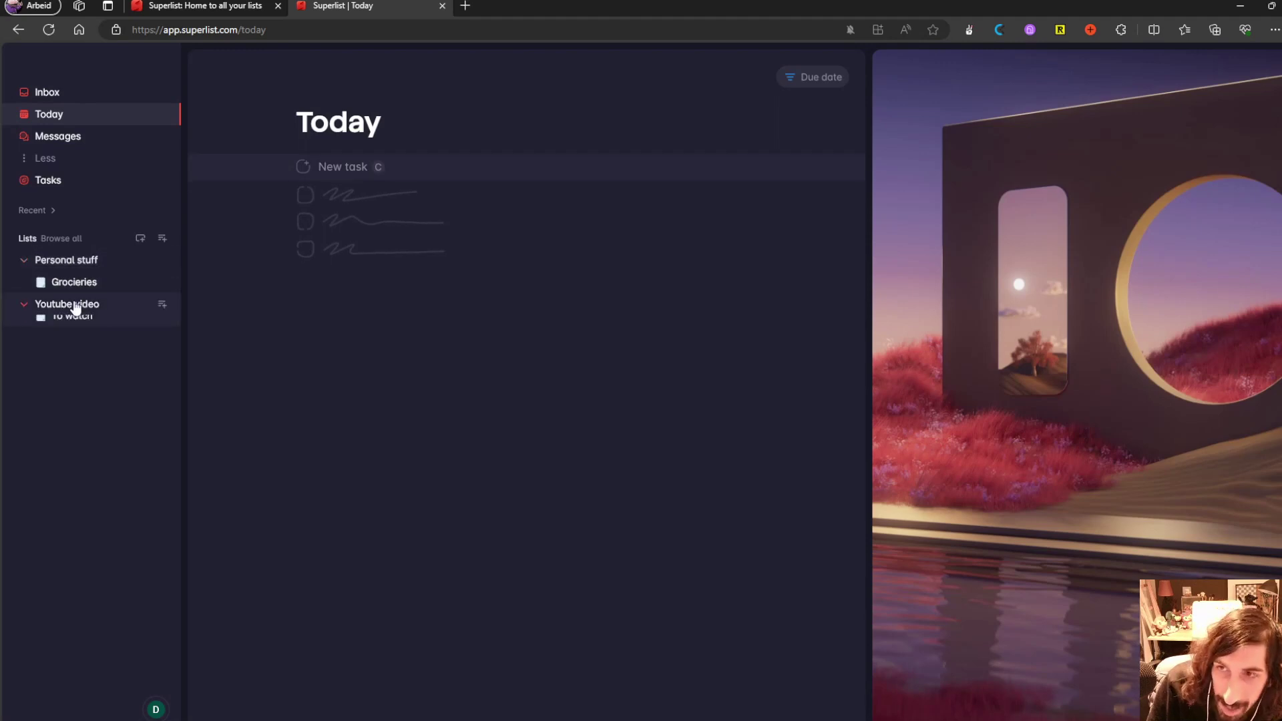
left_click(76, 306)
- In To watch, switch Gran turismo to a paragraph and back, then open its details
left_click(95, 369)
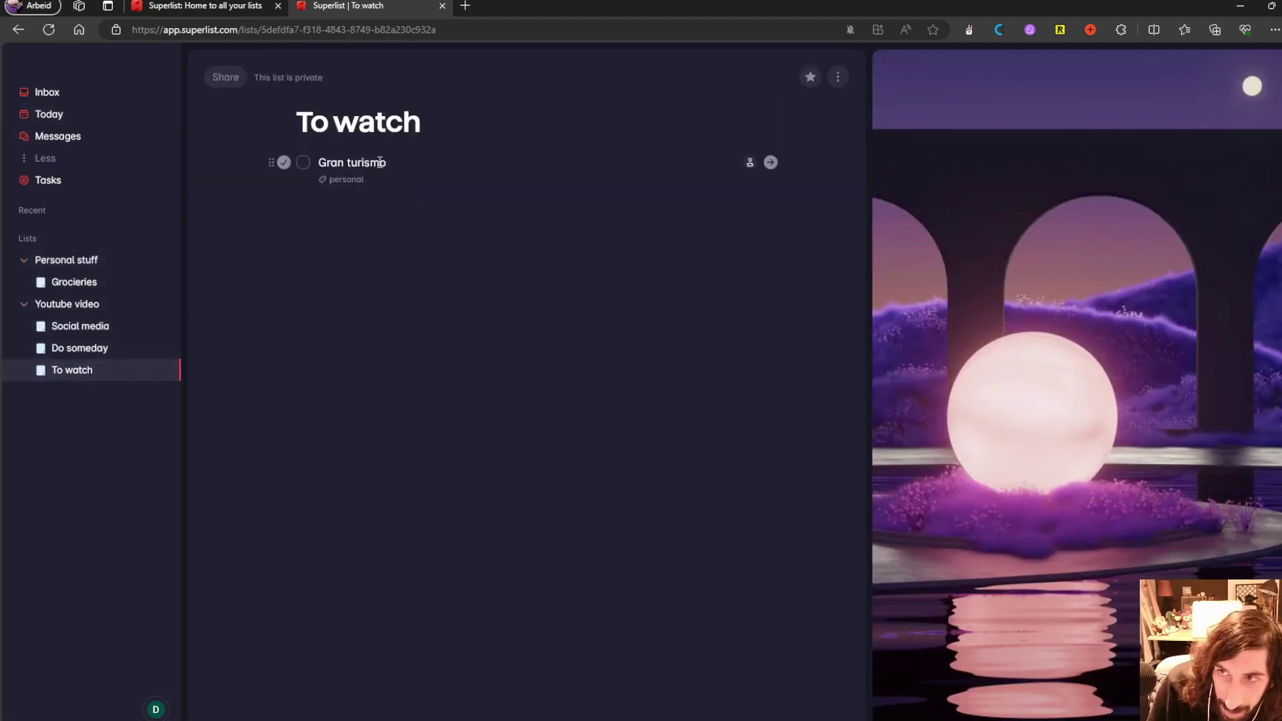
left_click(379, 162)
left_click(271, 163)
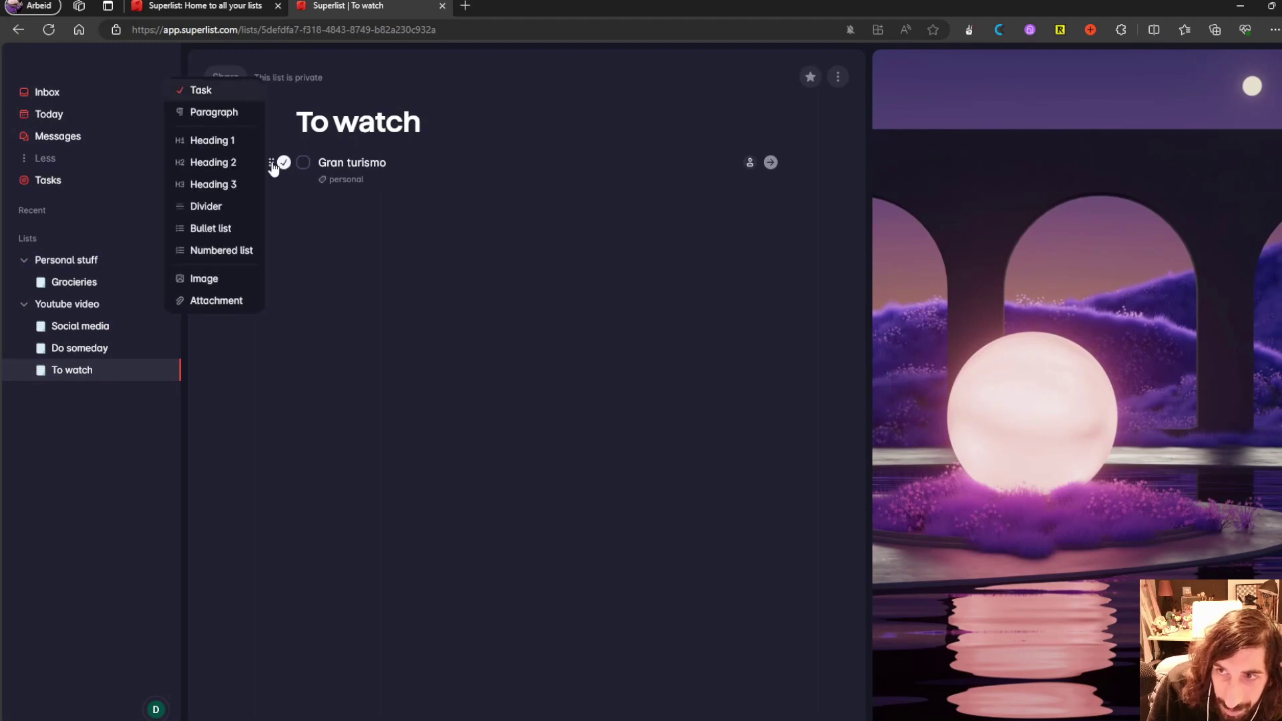
left_click(213, 112)
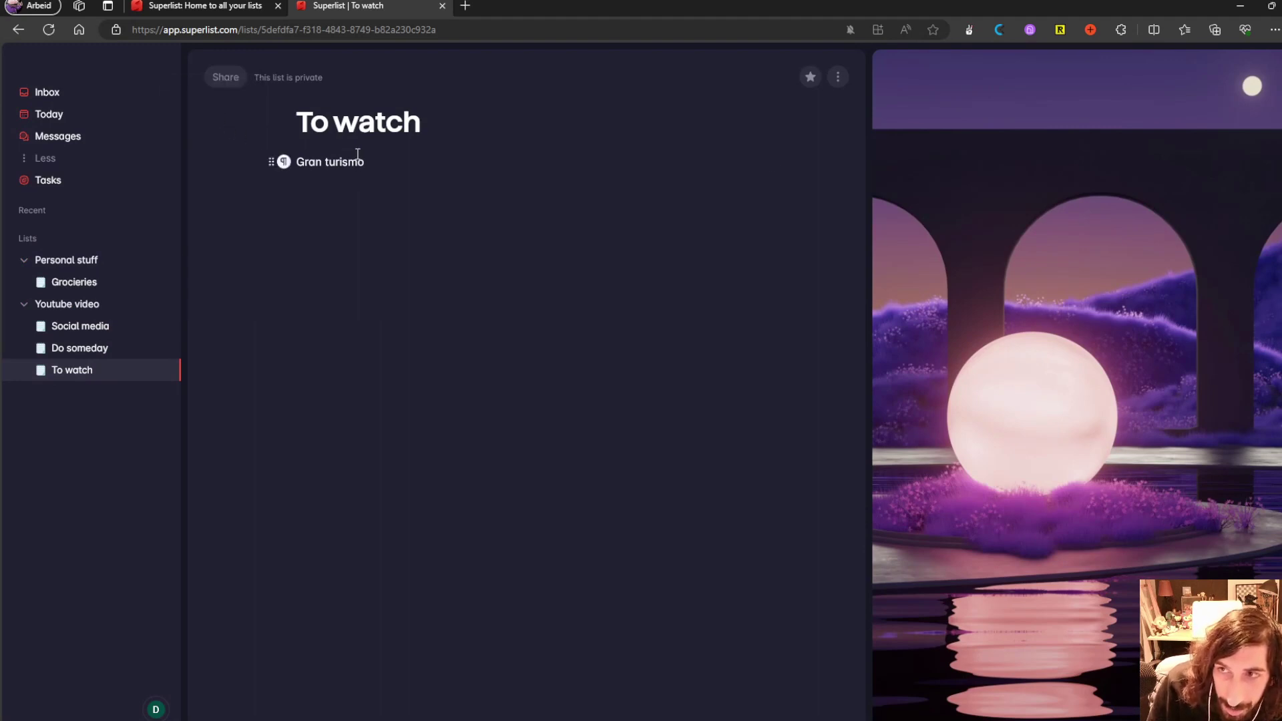
left_click_drag(375, 164, 248, 160)
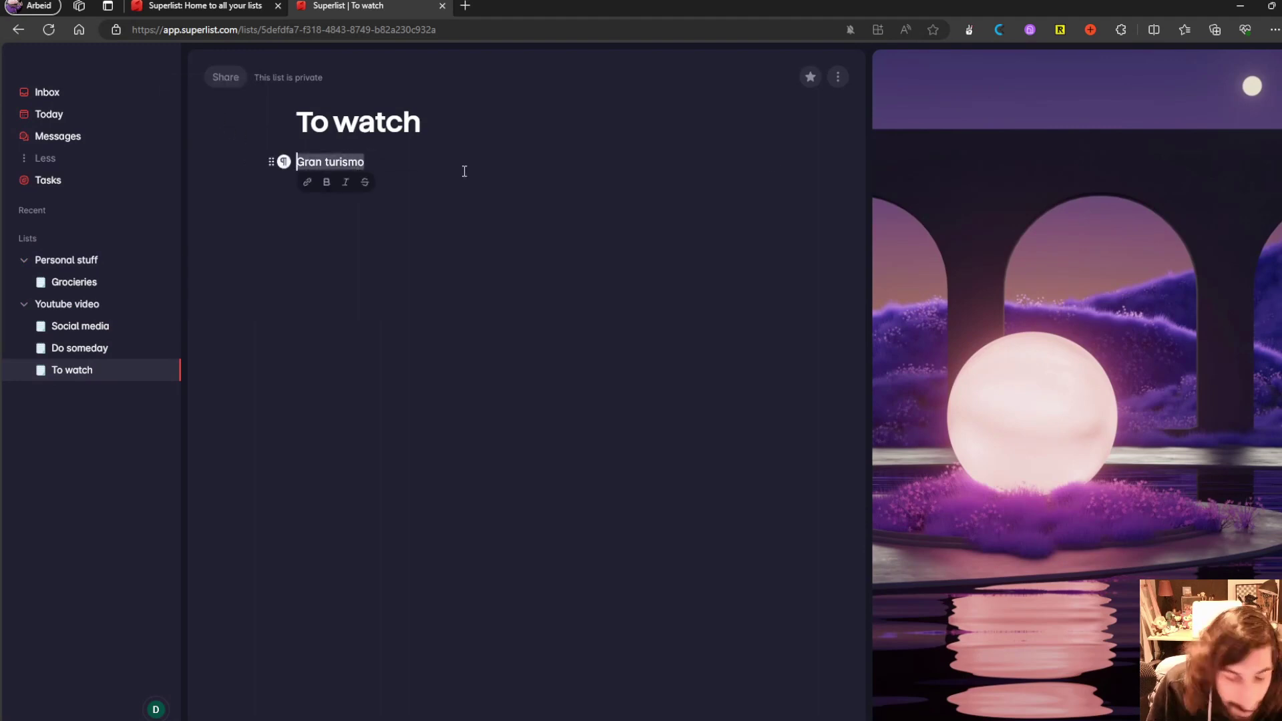
key("ctrl+z")
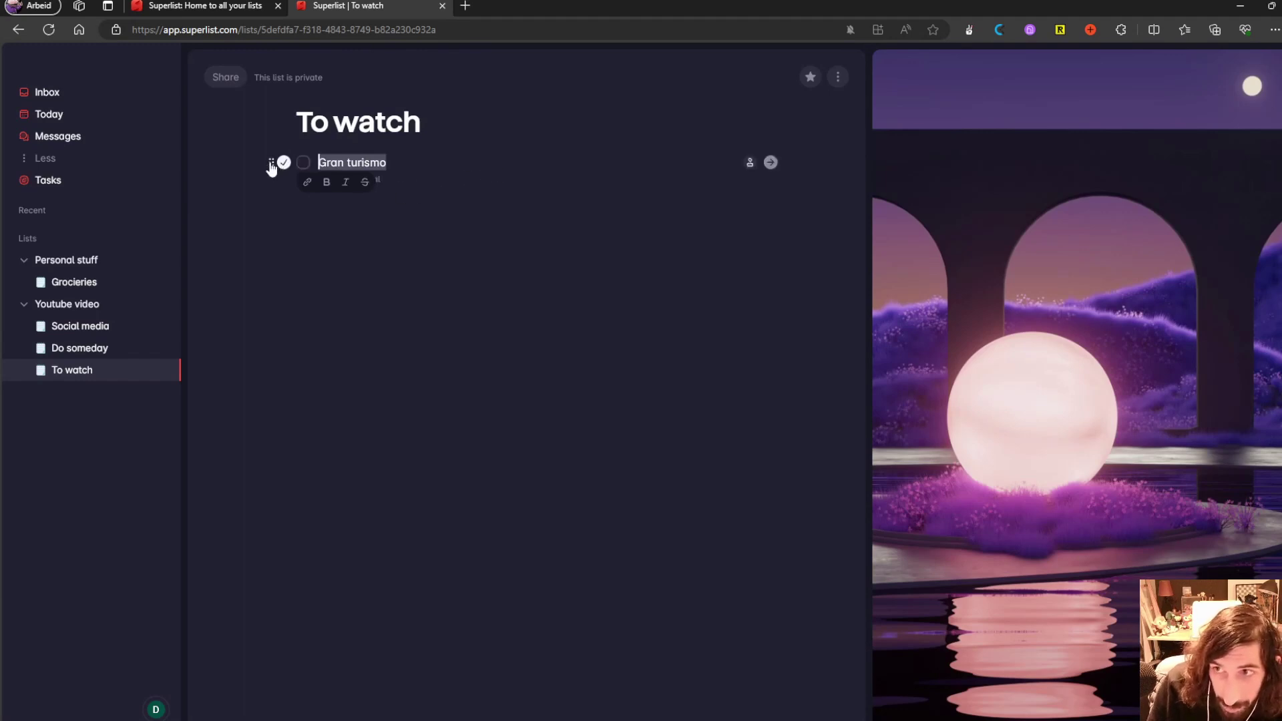
left_click(271, 163)
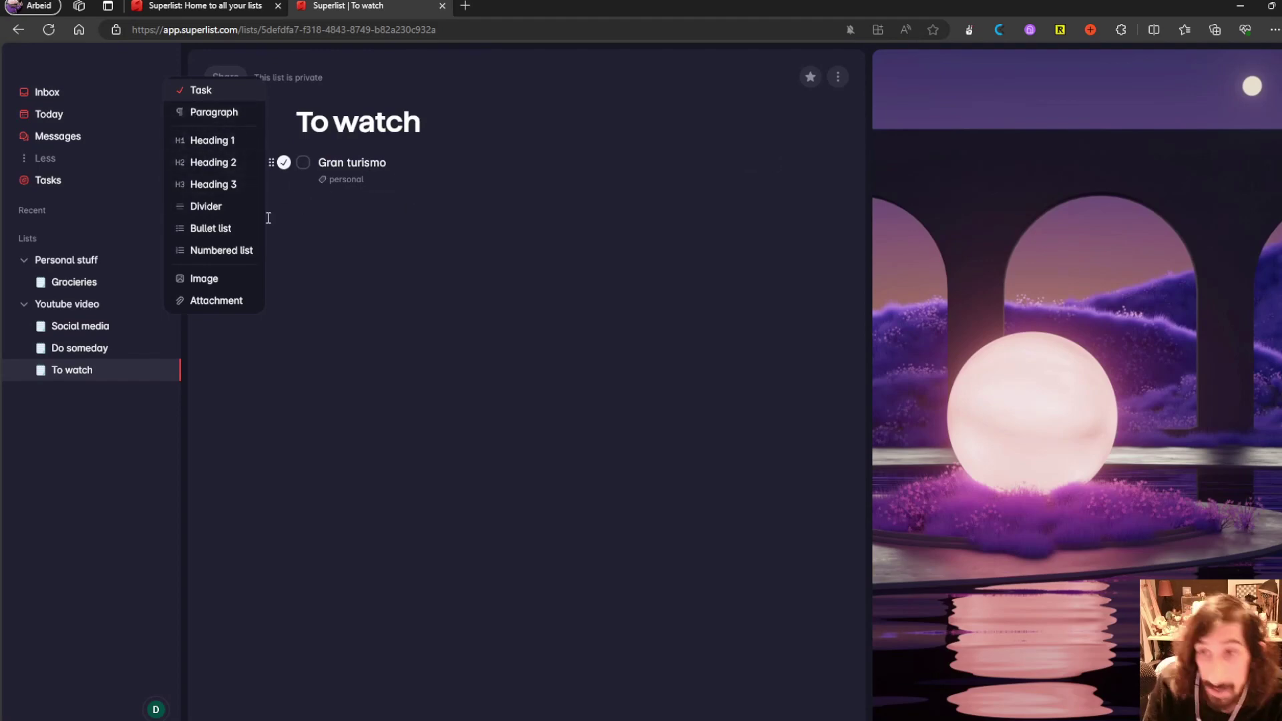
left_click(406, 174)
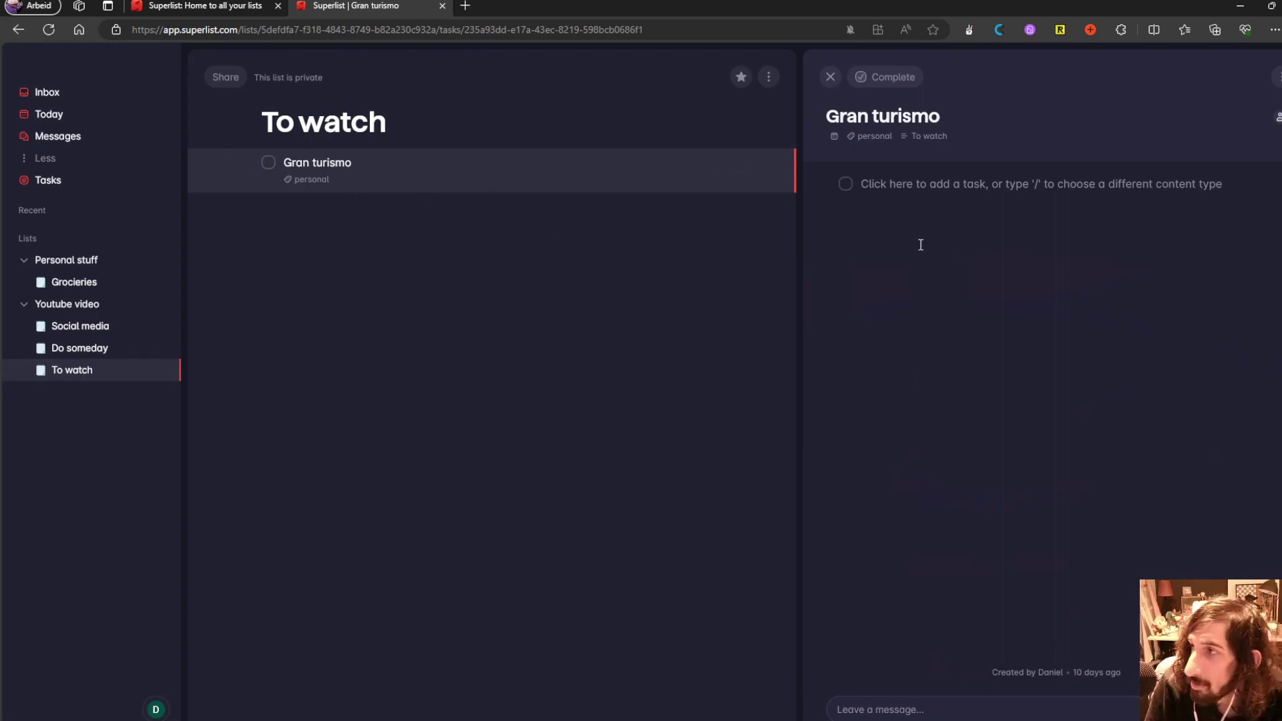
- Make the task's empty notes line a paragraph, type test text, and erase most of it
left_click(868, 187)
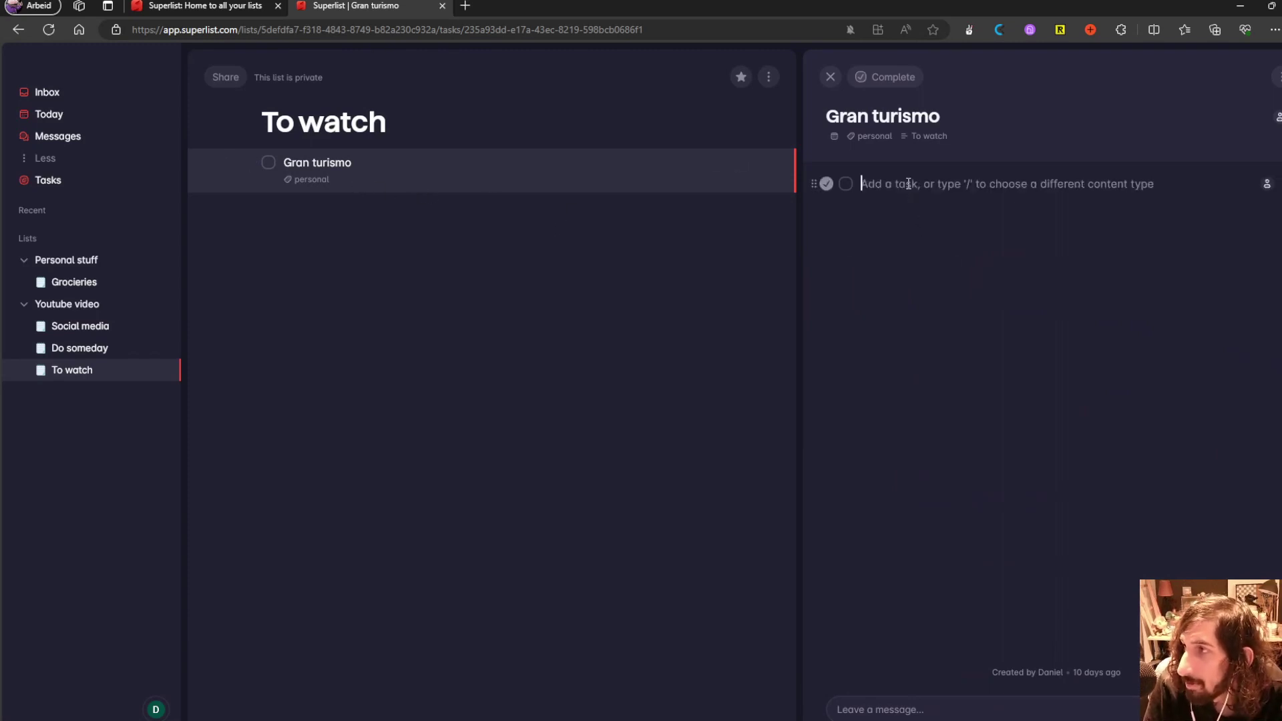
left_click(818, 195)
left_click(819, 190)
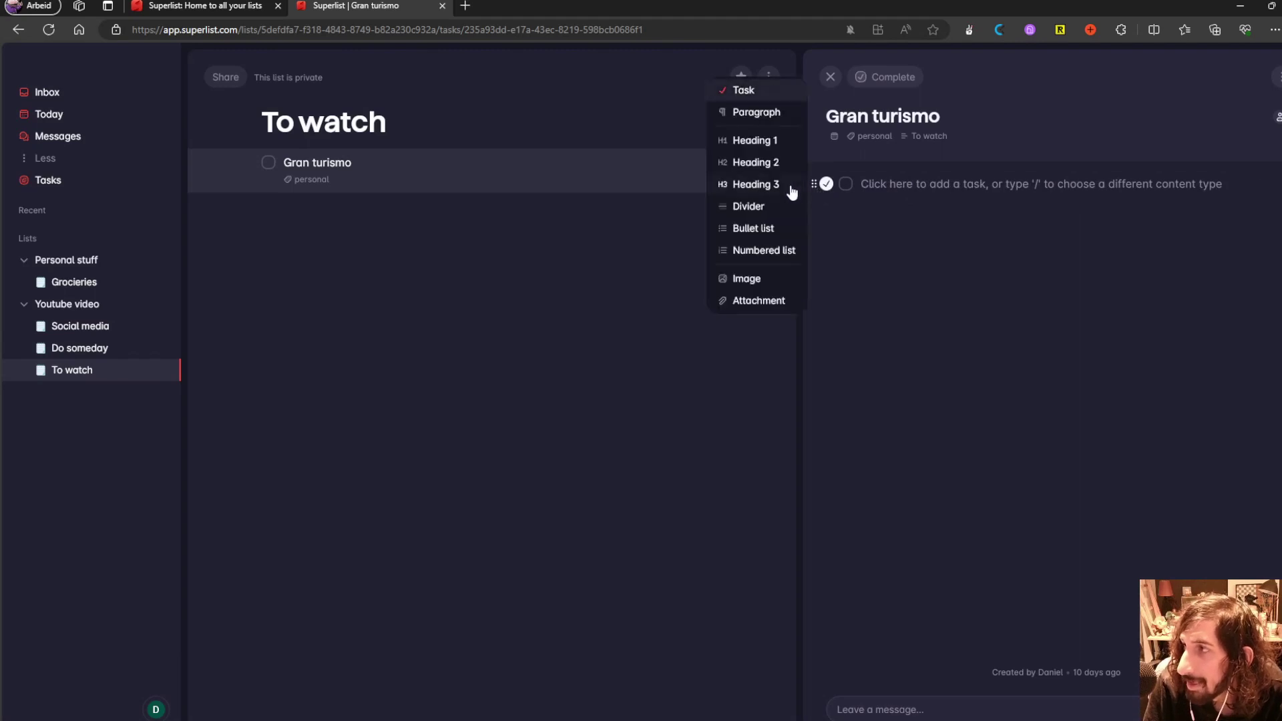
left_click(760, 112)
type("rklr")
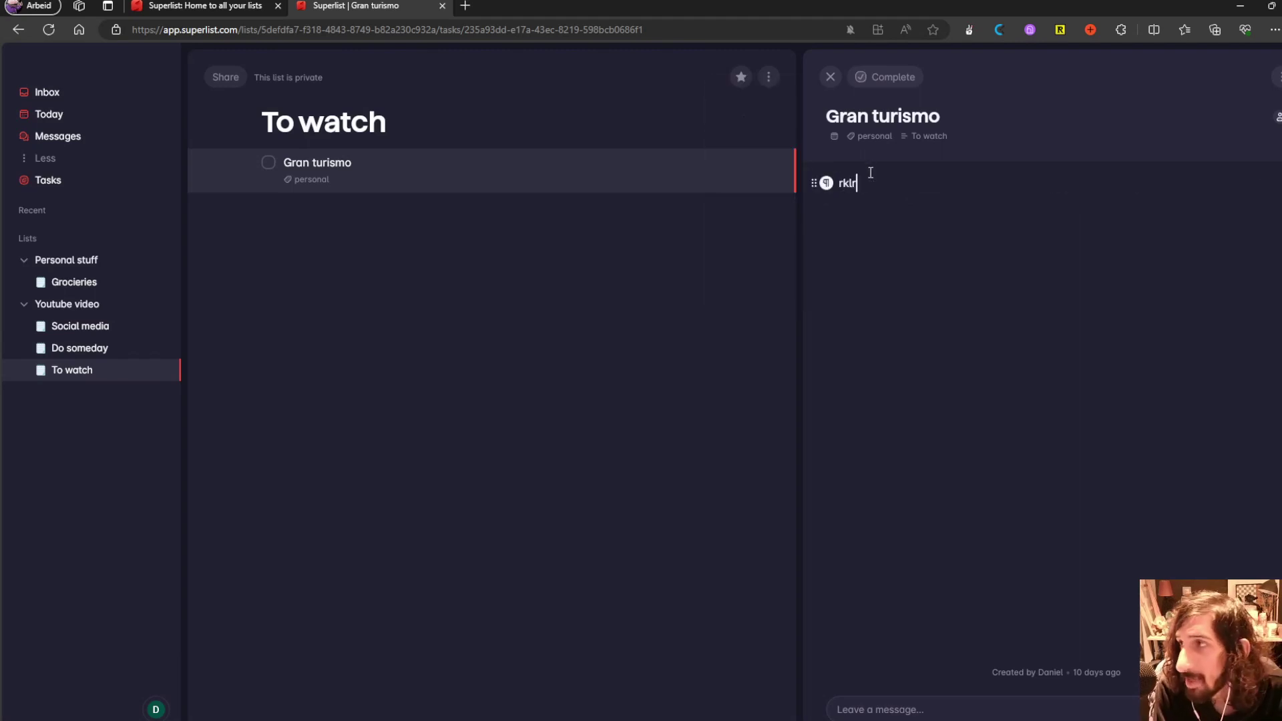
type("gklrkgergreoeopgrok")
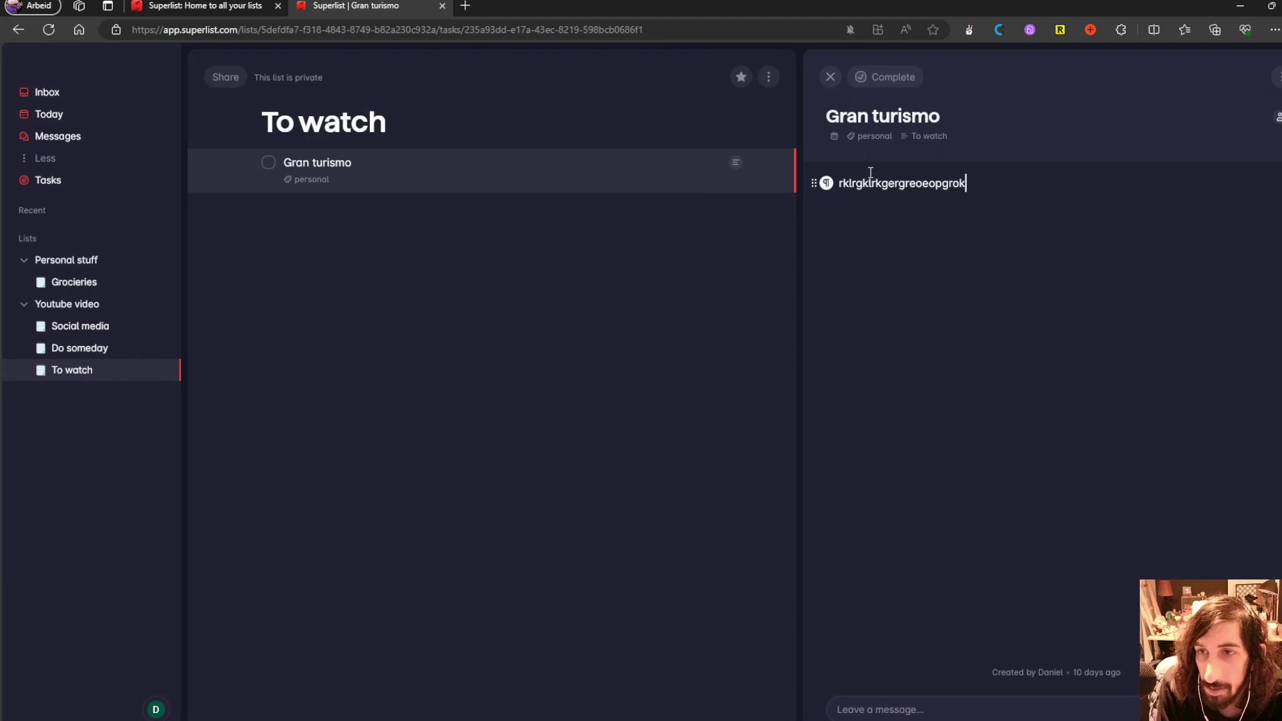
key("BackSpace")
key("BackSpace")
key("BackSpace")
key("BackSpace")
key("BackSpace")
key("BackSpace")
key("BackSpace")
key("BackSpace")
key("BackSpace")
key("BackSpace")
key("BackSpace")
key("BackSpace")
key("BackSpace")
key("BackSpace")
key("BackSpace")
key("BackSpace")
key("BackSpace")
key("BackSpace")
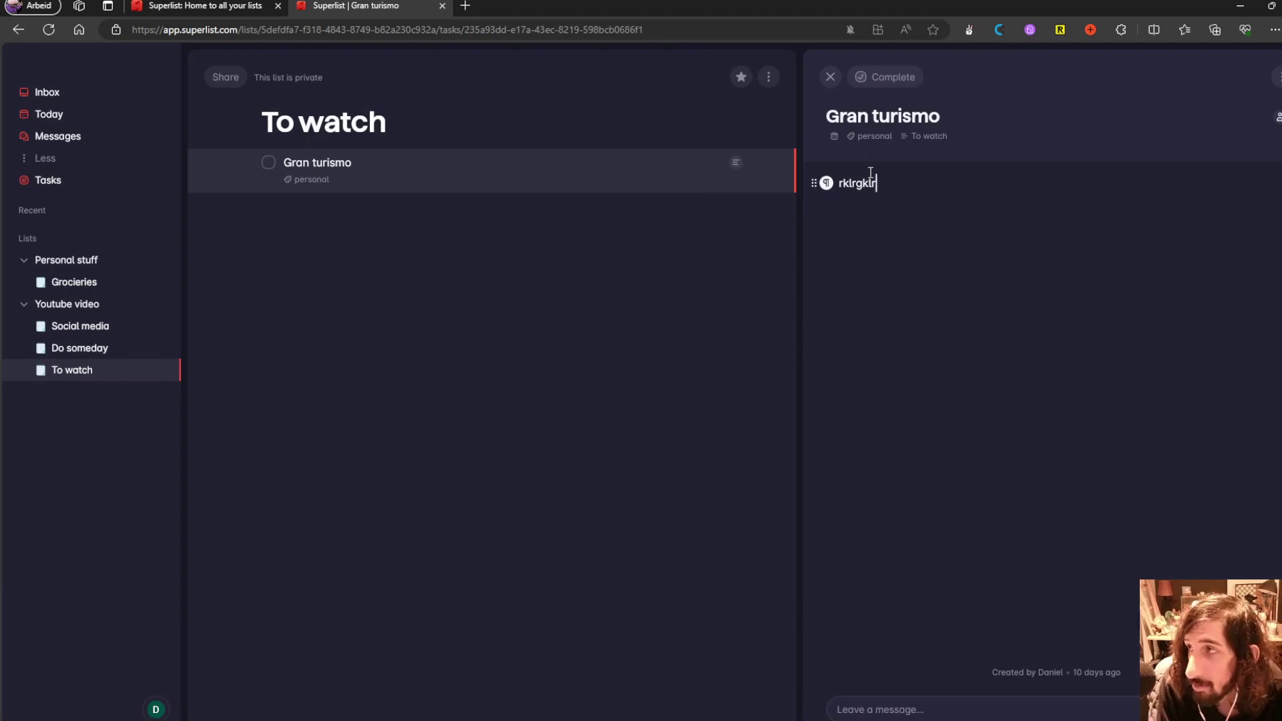
key("BackSpace")
key("BackSpace")
key("BackSpace")
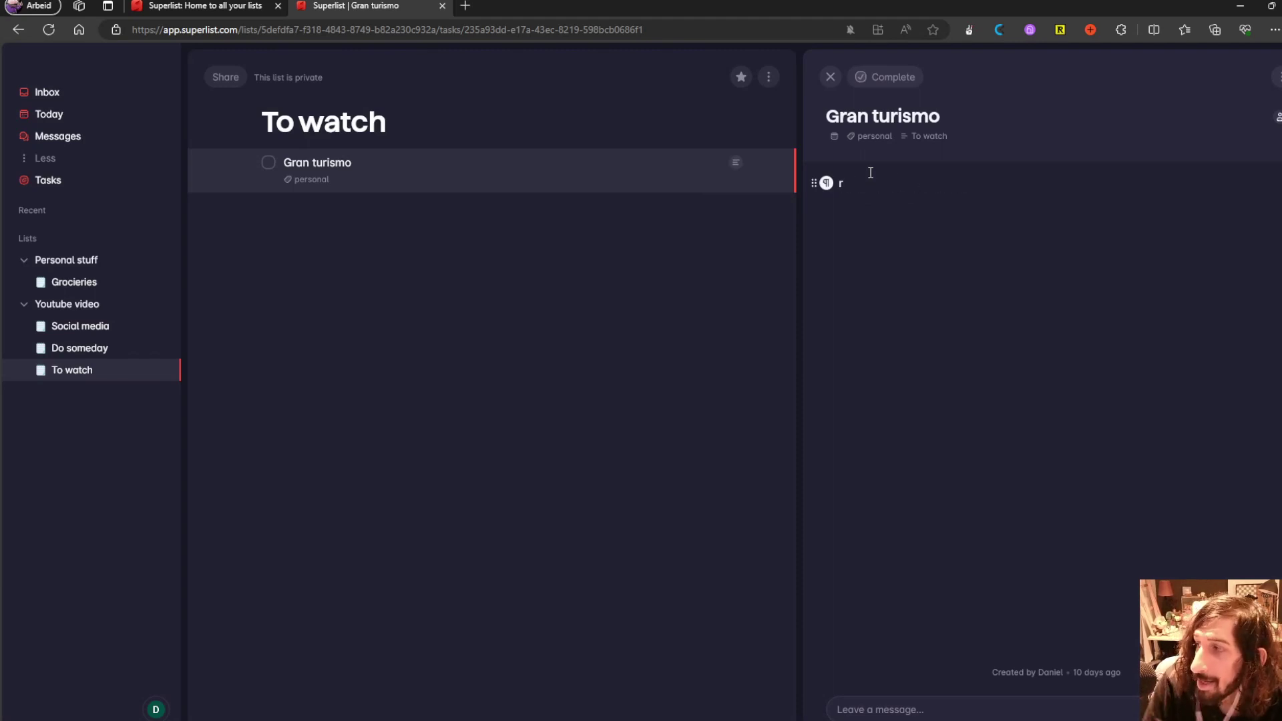
- Type and erase 'jjj' in the message box, then clear the leftover notes letter
left_click(988, 708)
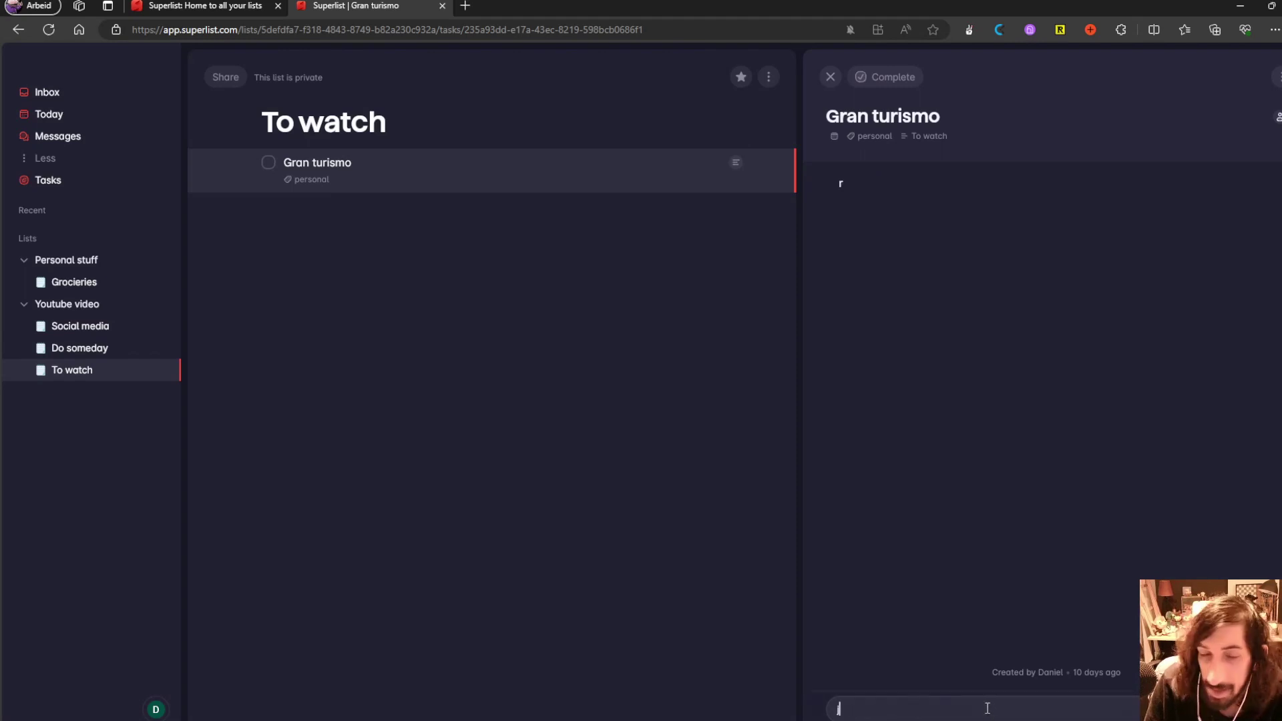
type("jjj")
key("BackSpace")
key("BackSpace")
key("BackSpace")
key("BackSpace")
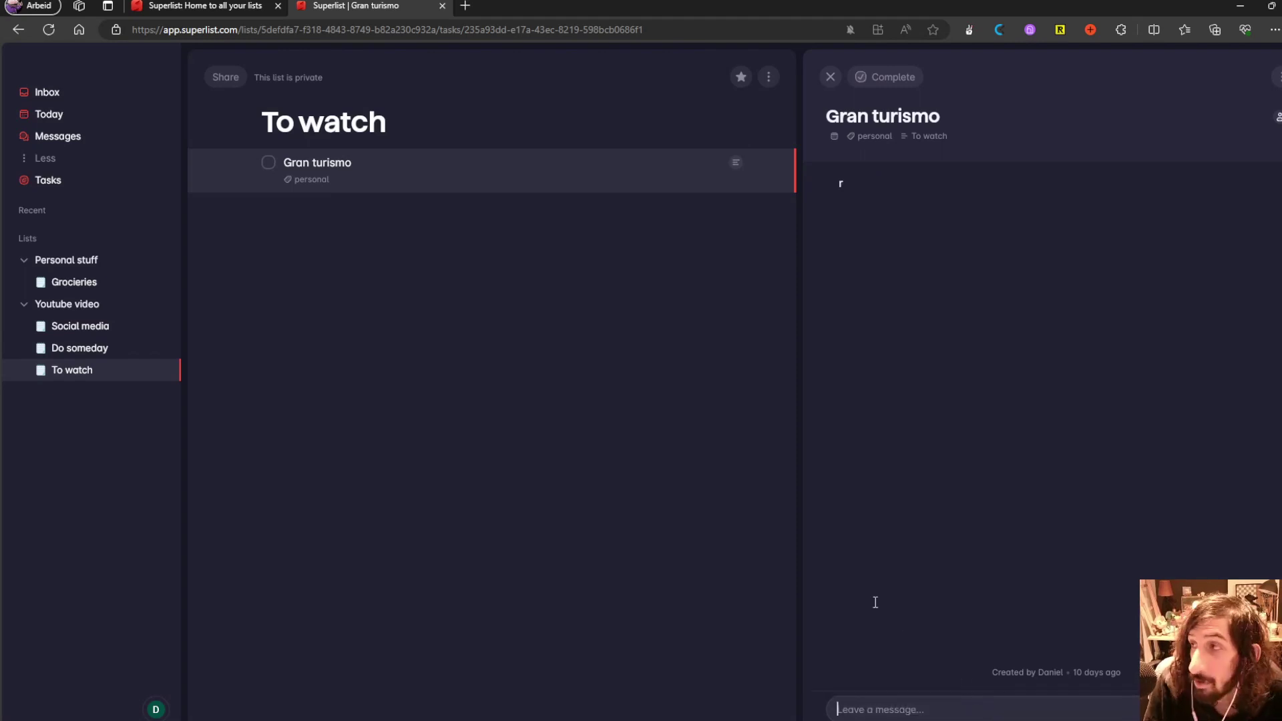
left_click(874, 193)
key("BackSpace")
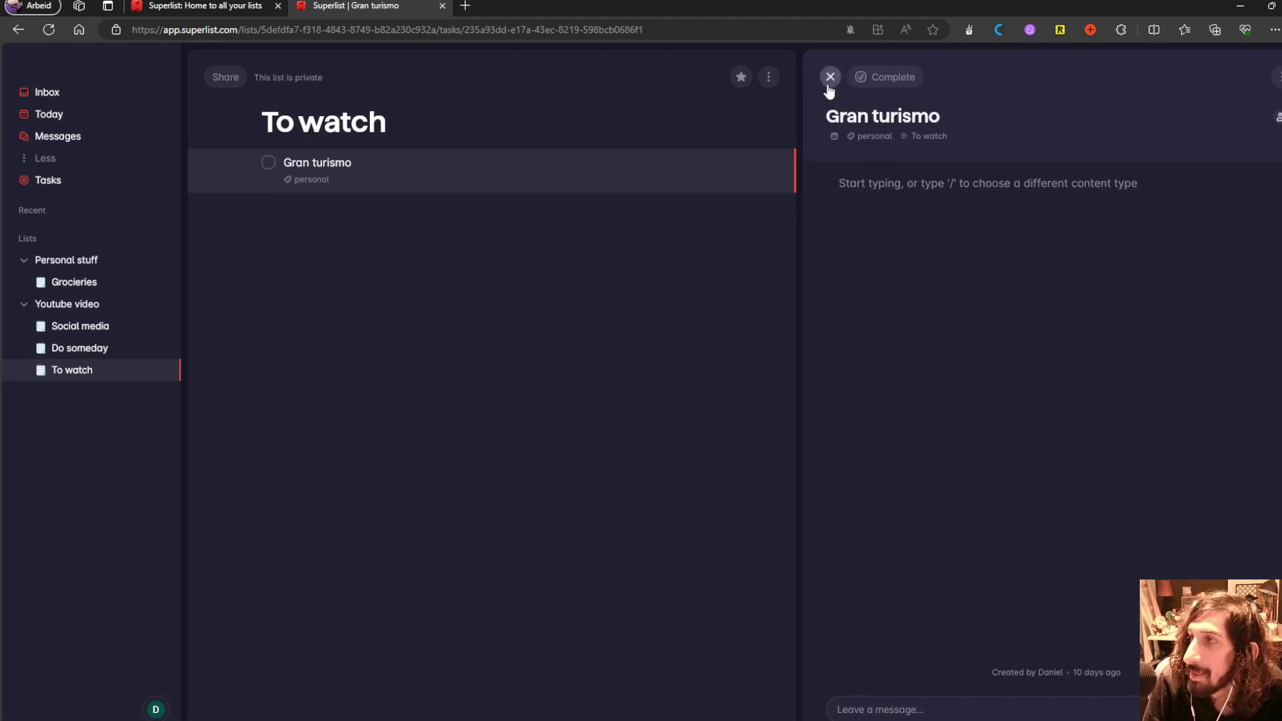
- Close the Gran turismo detail panel to show the full To watch list
left_click(831, 77)
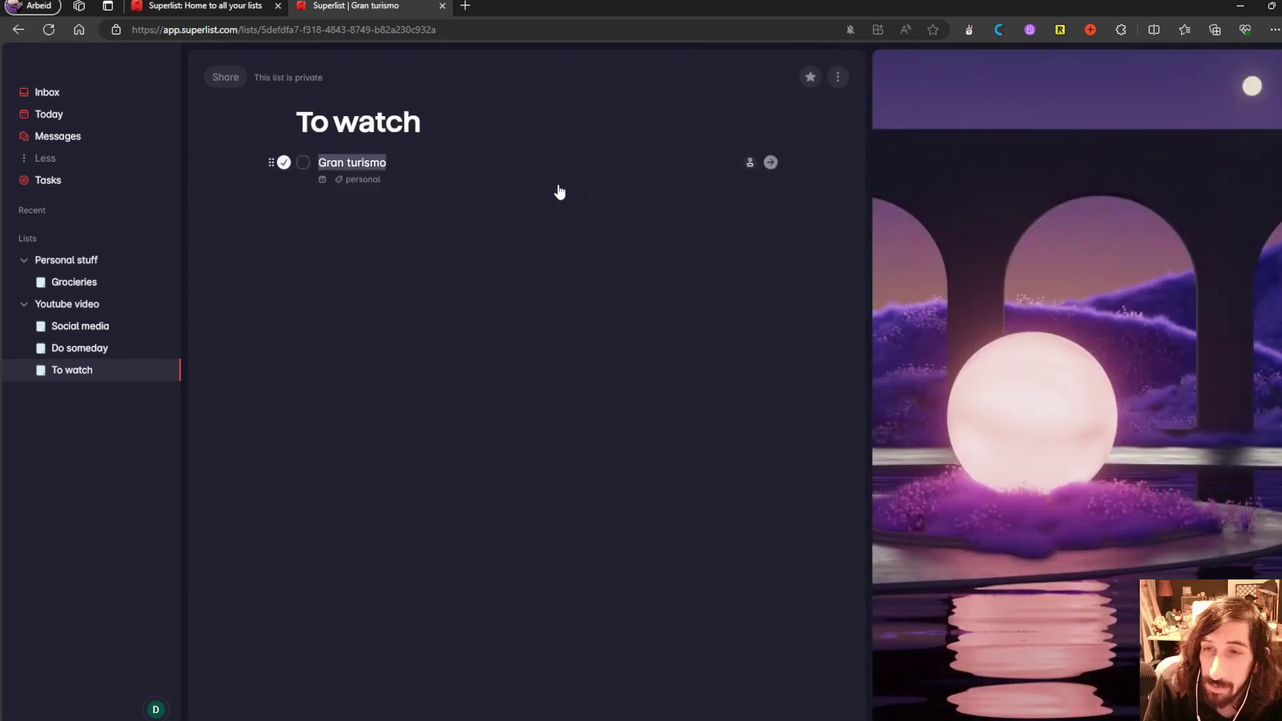